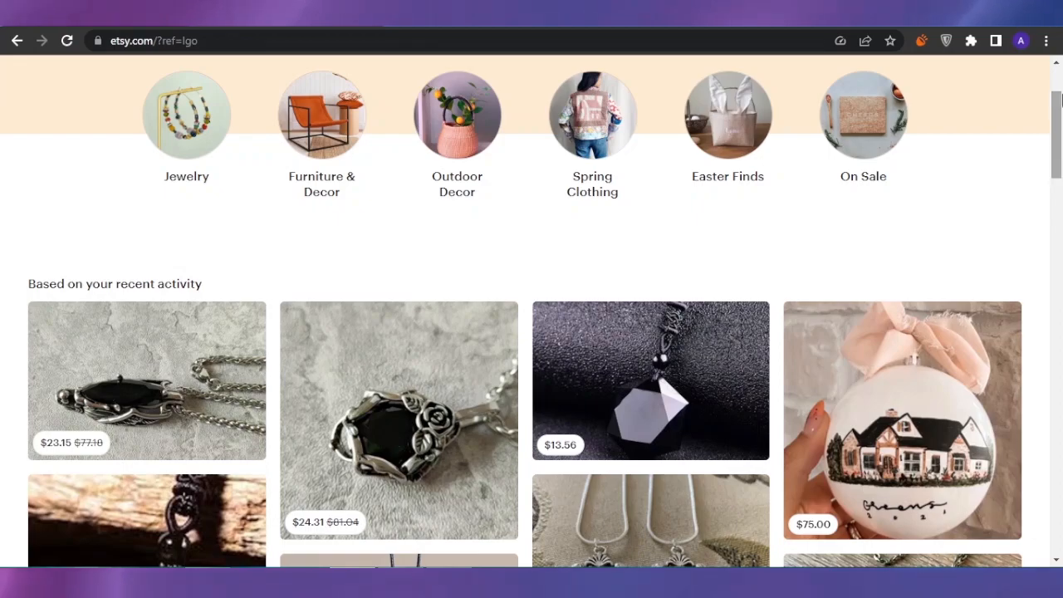
scroll(1056, 99, "up", 3)
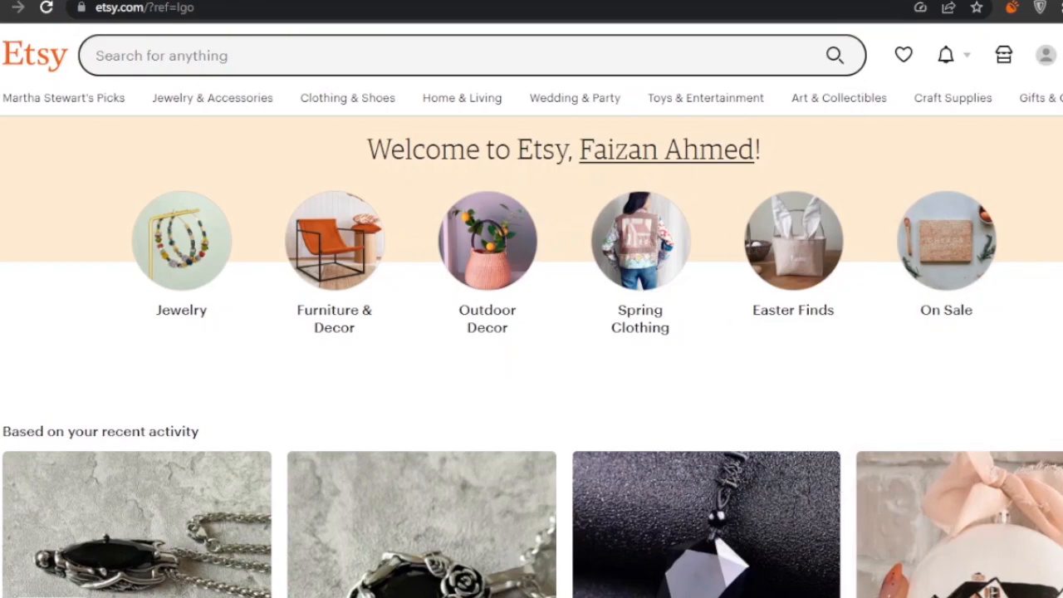
scroll(531, 332, "down", 15)
scroll(531, 332, "up", 8)
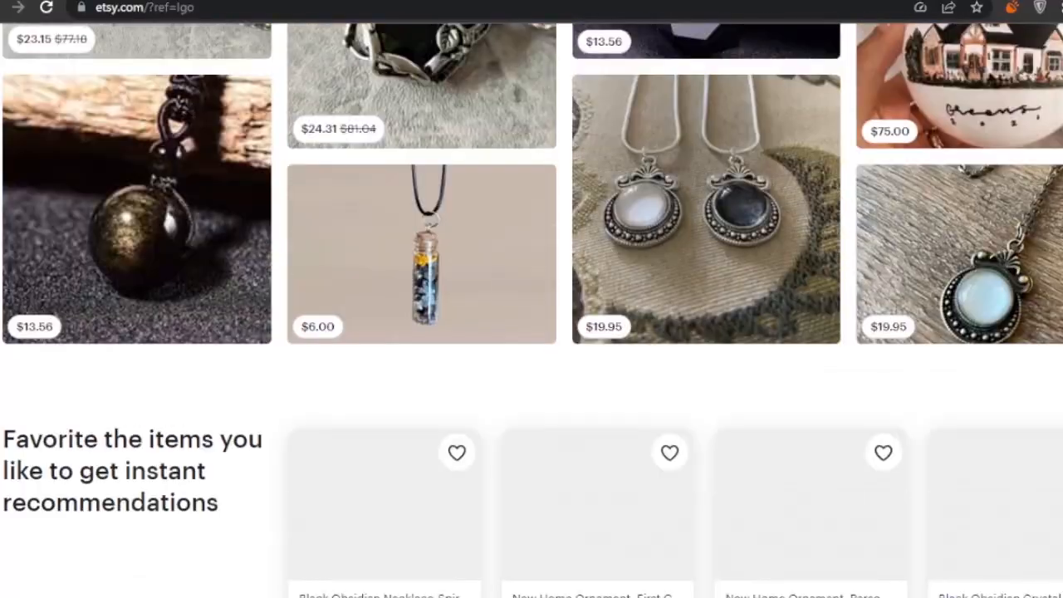
scroll(531, 332, "up", 5)
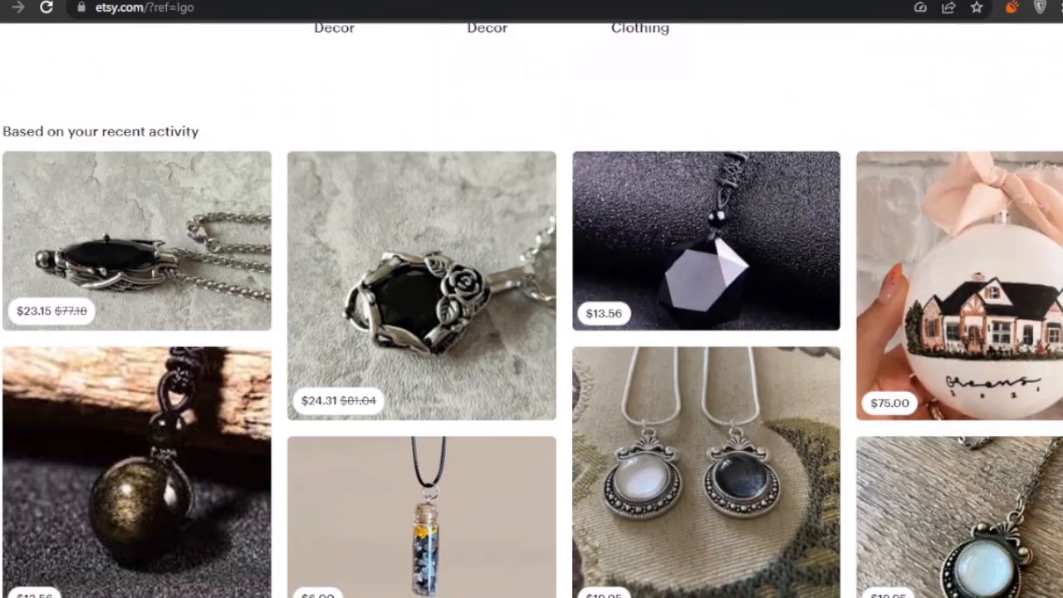
scroll(531, 310, "down", 2)
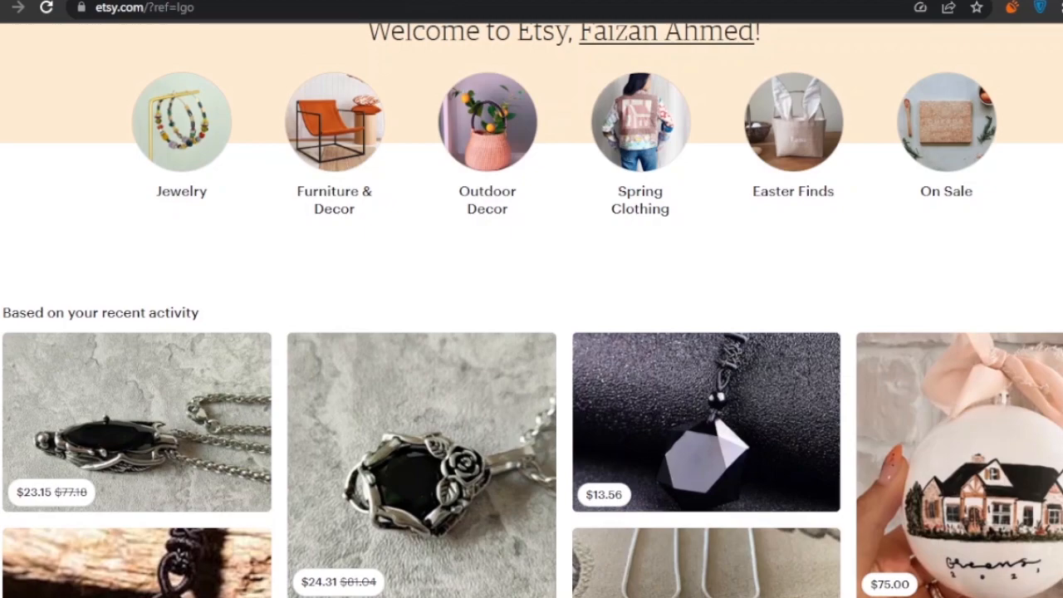
scroll(531, 310, "down", 1)
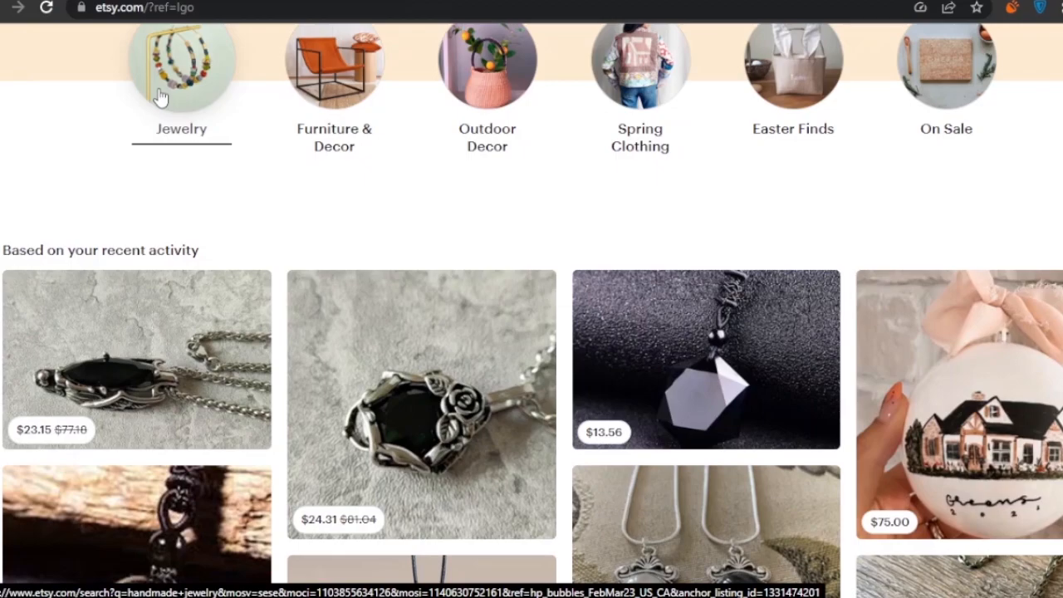
- Open the seller shop's setup from the Etsy home page and look over the How you'll get paid stage
scroll(531, 332, "up", 3)
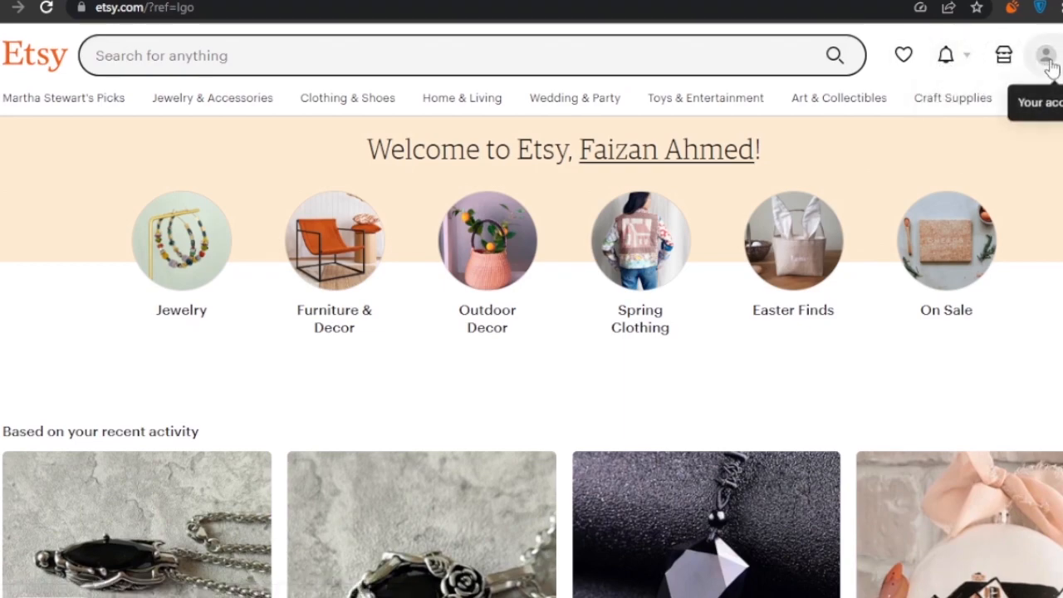
left_click(1005, 66)
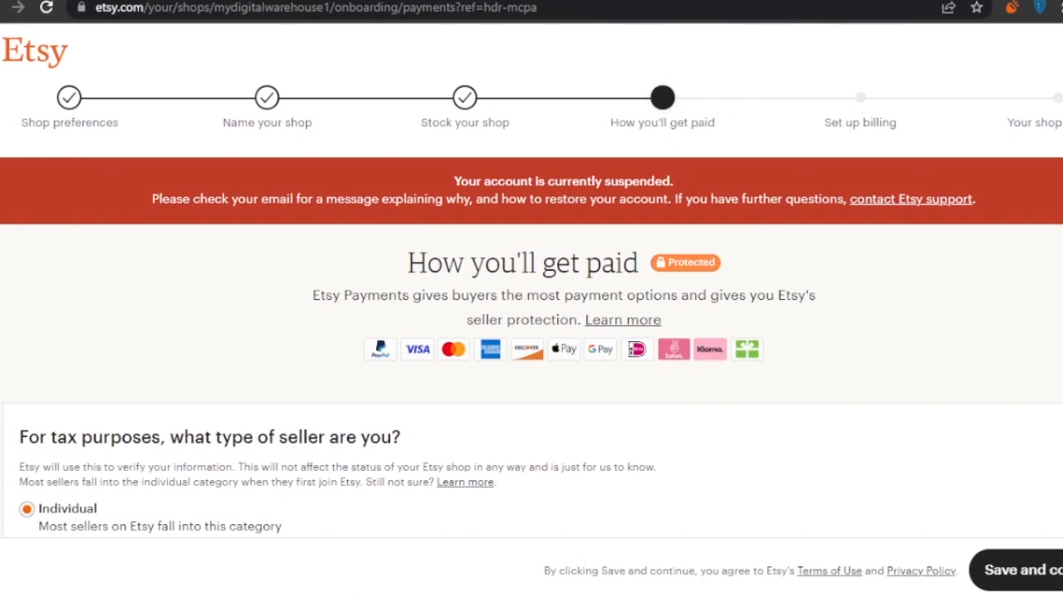
scroll(660, 231, "down", 2)
scroll(660, 231, "up", 1)
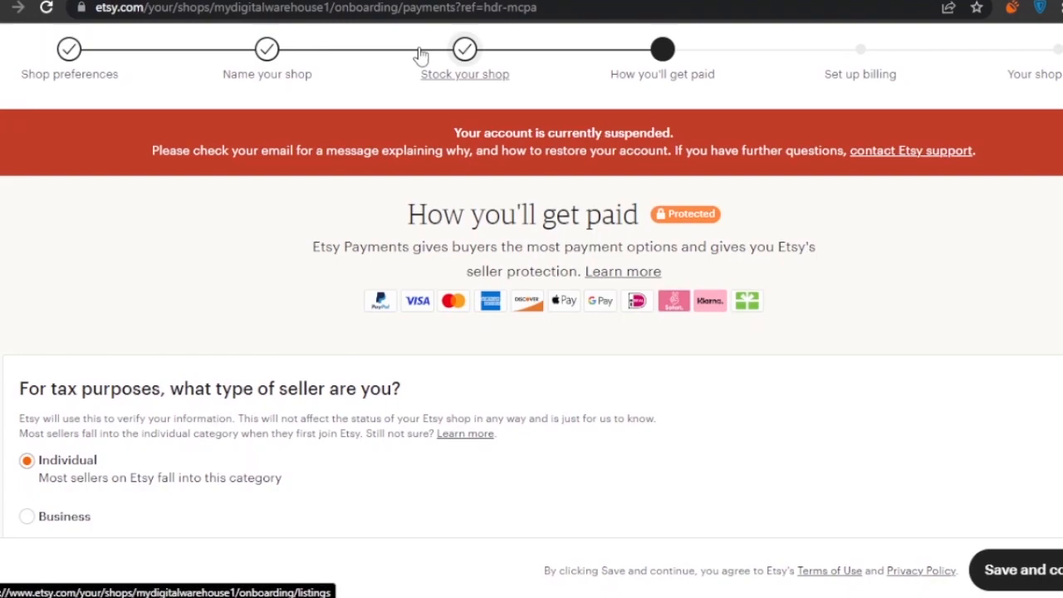
- Open the Shop preferences stage and review the shop language, country and currency settings
left_click(60, 72)
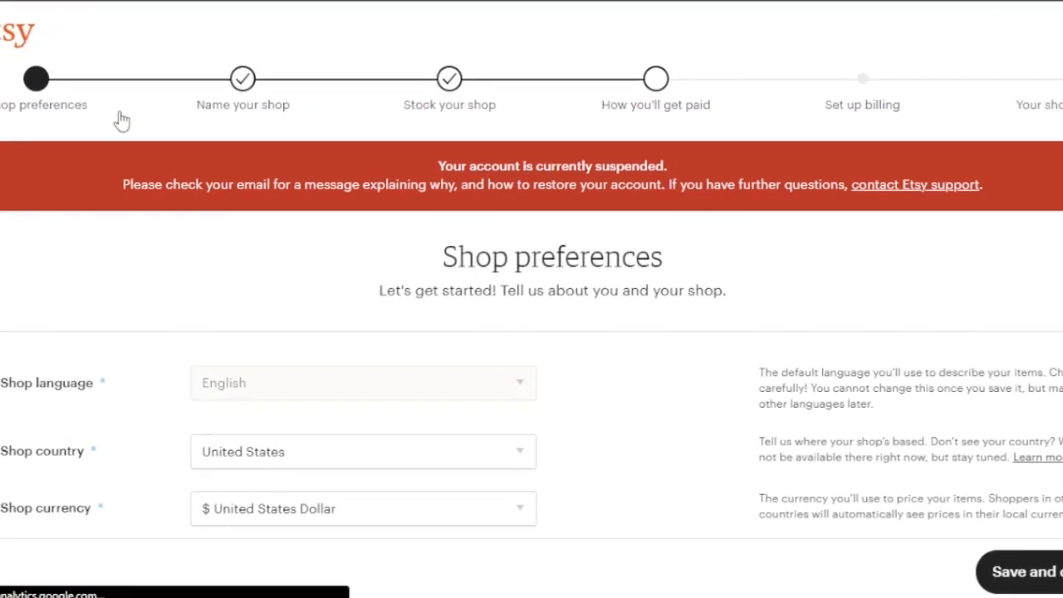
scroll(531, 263, "down", 1)
scroll(826, 259, "down", 2)
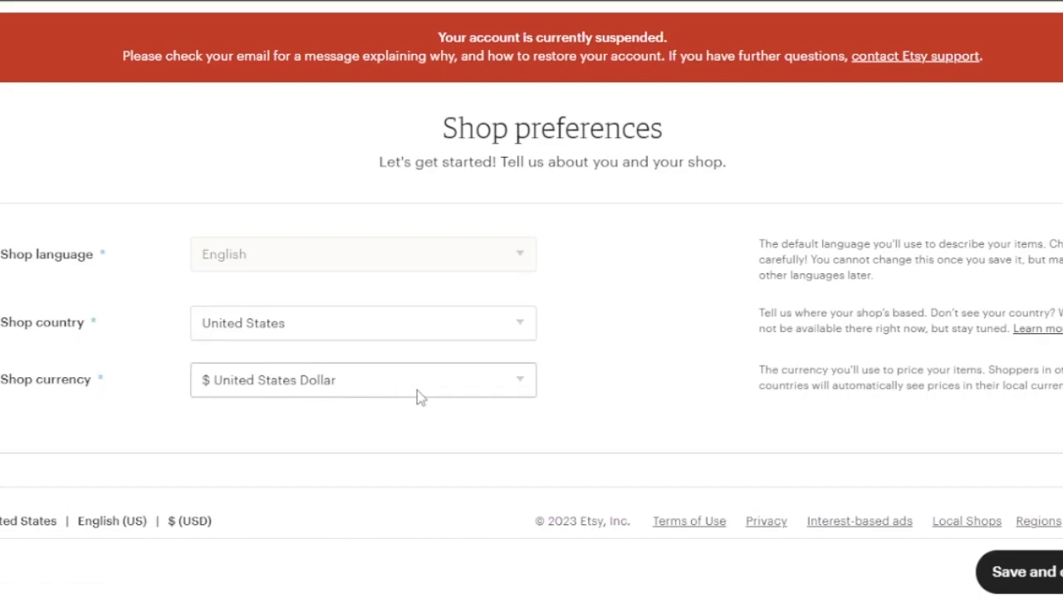
scroll(532, 274, "up", 1)
scroll(531, 275, "down", 1)
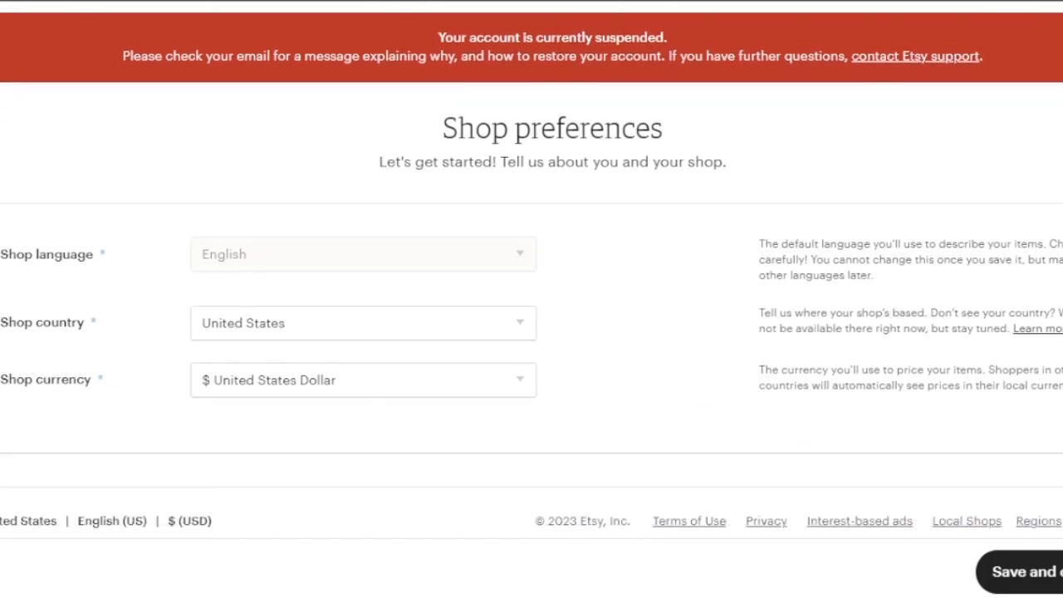
scroll(531, 275, "up", 1)
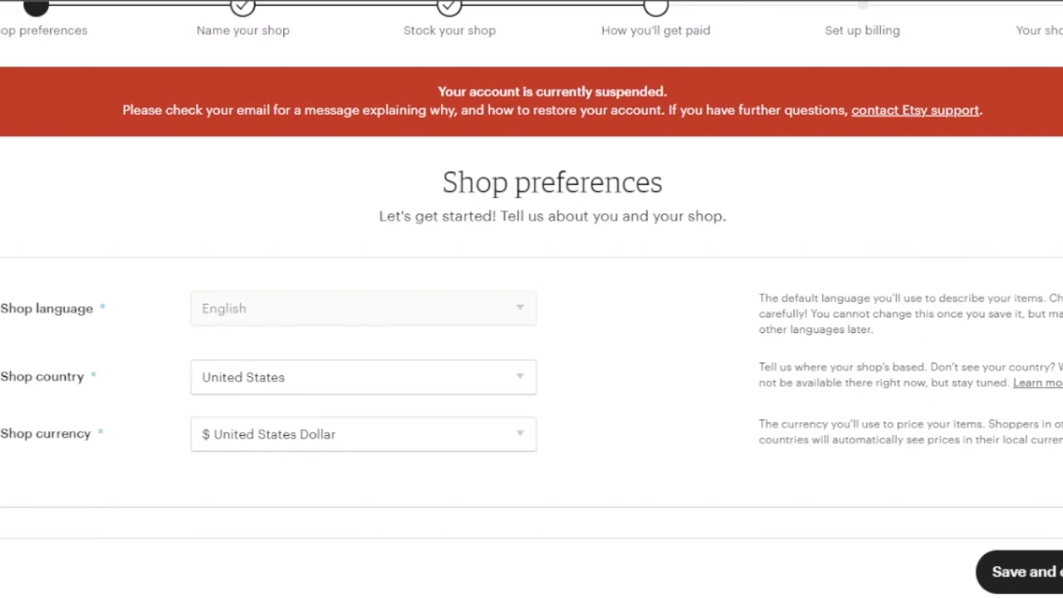
- Go to the Name your shop stage and check the shop name and its naming rules
scroll(759, 378, "up", 1)
left_click(243, 81)
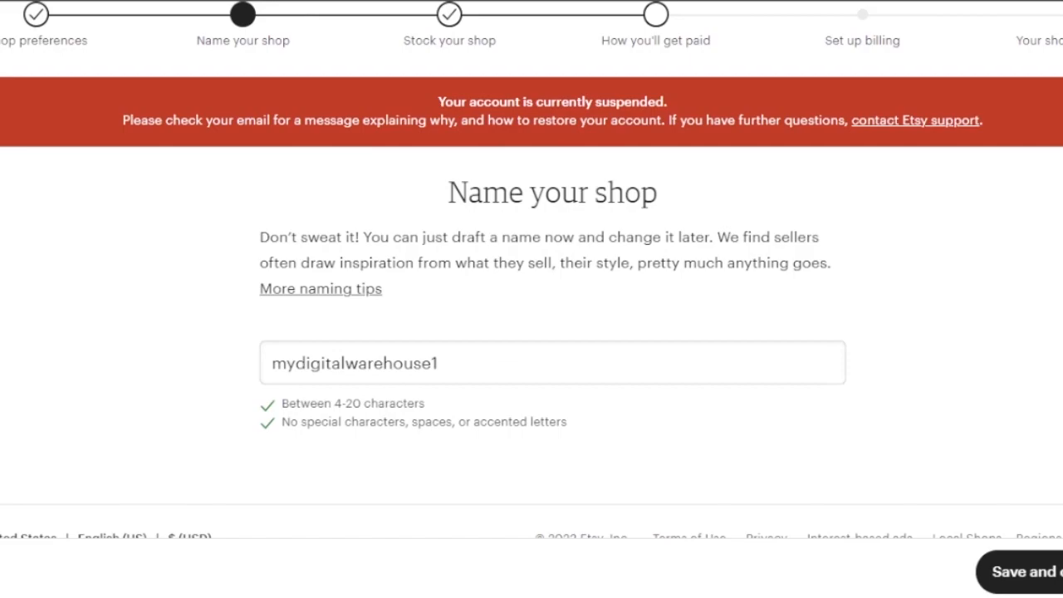
scroll(532, 299, "up", 1)
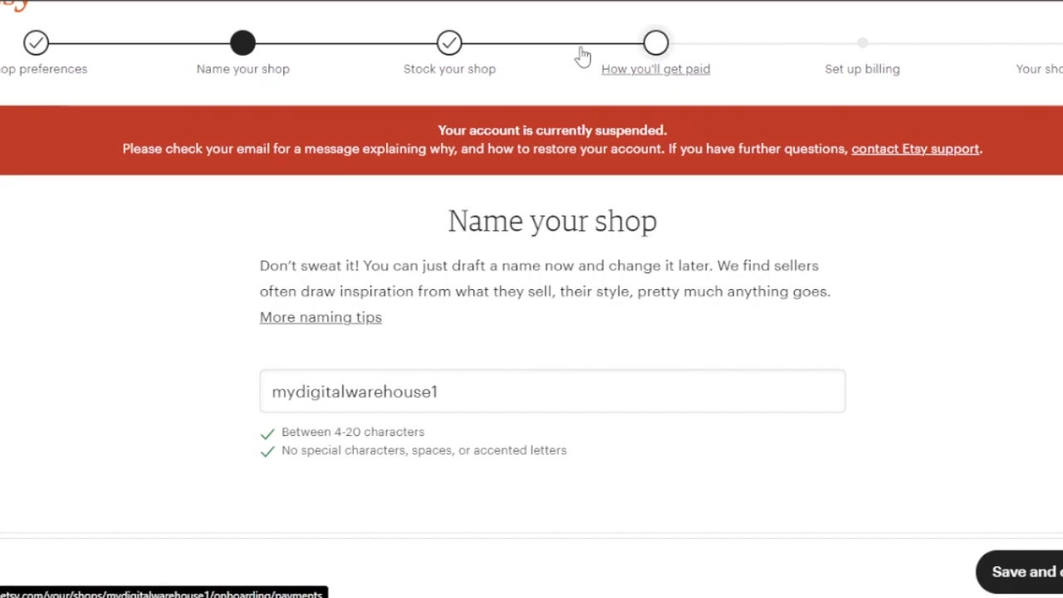
- Go to the Stock your shop stage and start creating a new listing
left_click(460, 65)
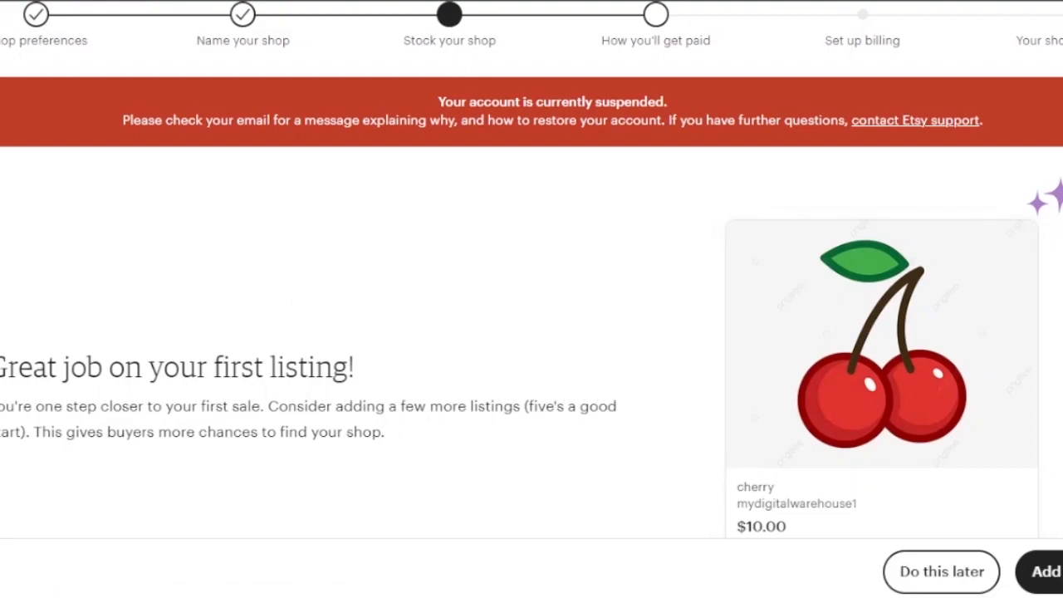
scroll(531, 332, "down", 2)
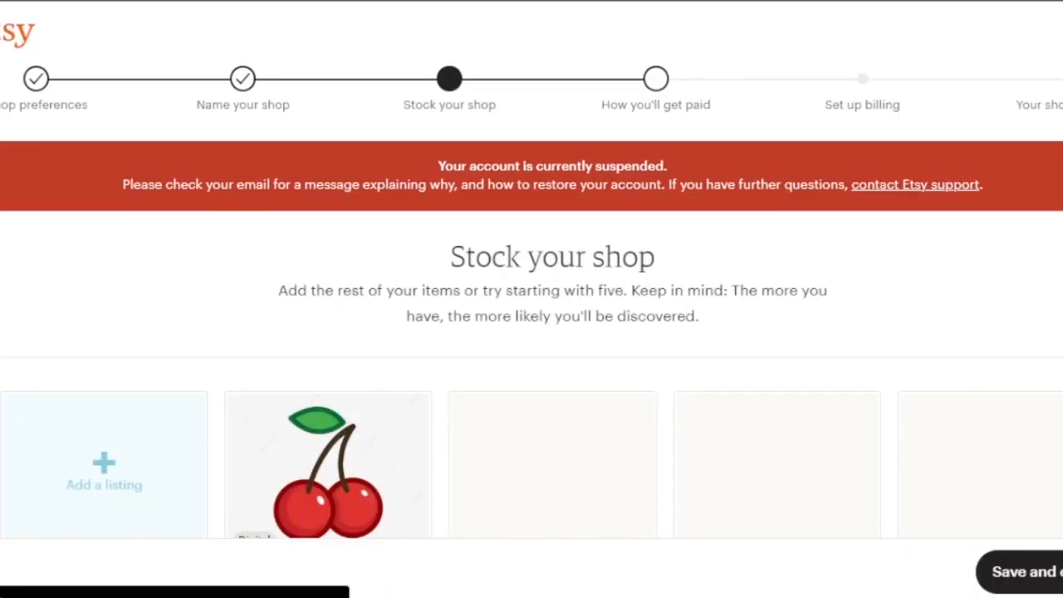
scroll(531, 299, "down", 3)
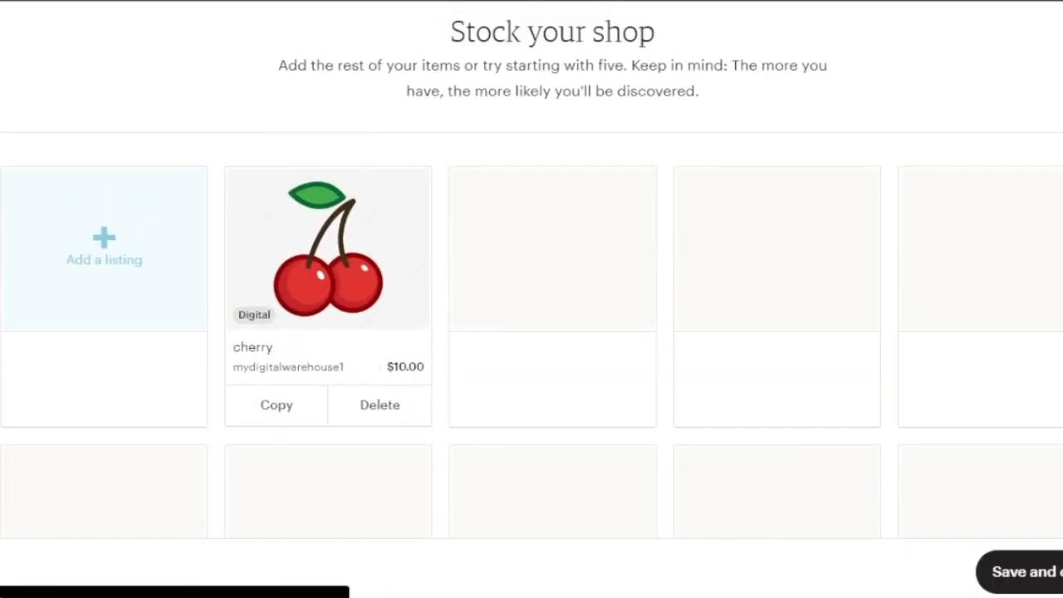
left_click(103, 243)
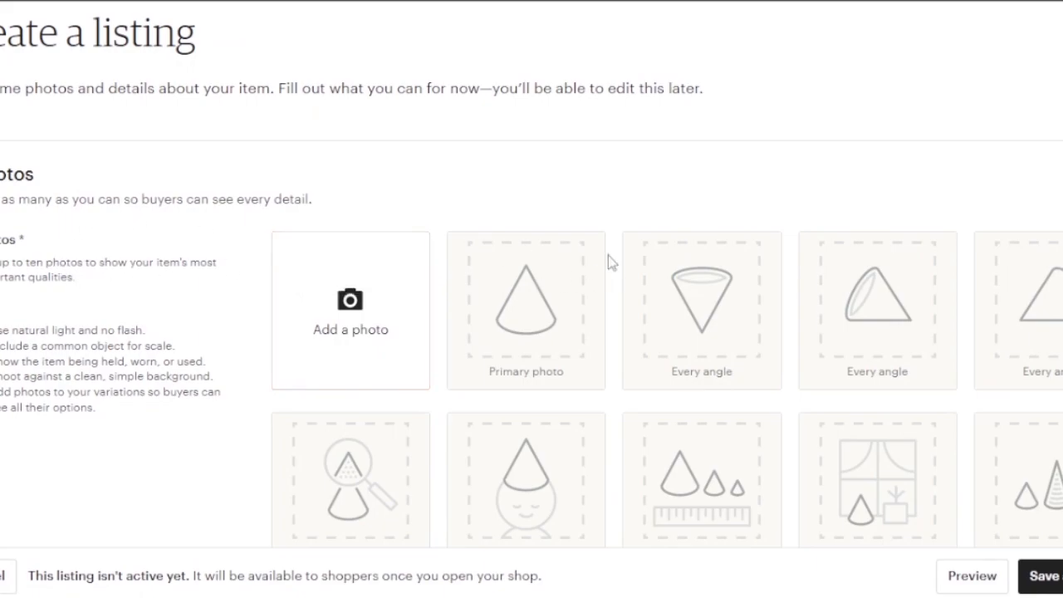
- Upload the candle picture from the Downloads folder as the listing's primary photo and check its thumbnail
scroll(531, 271, "down", 3)
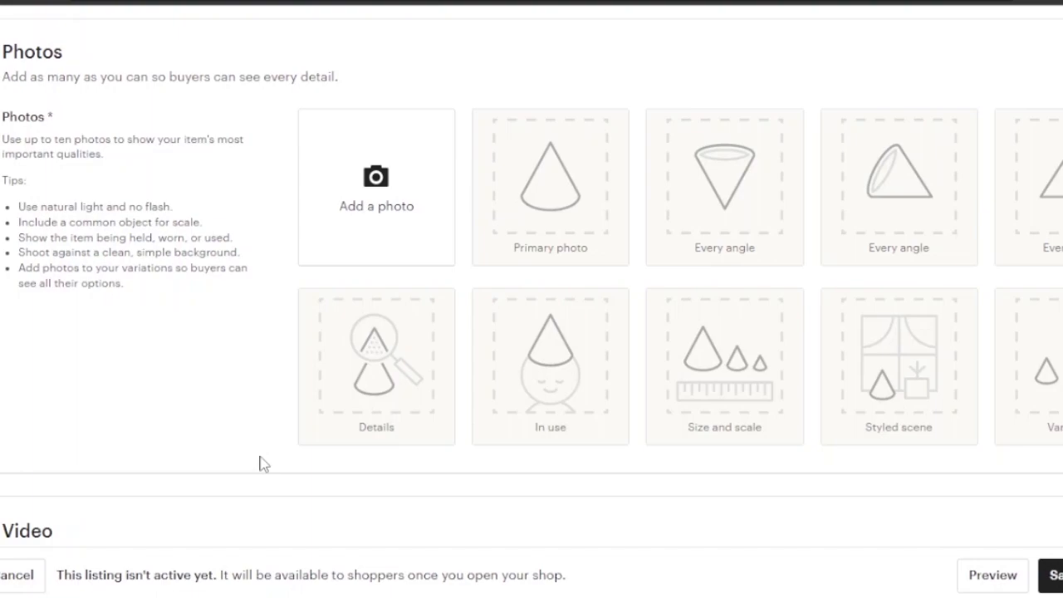
left_click(369, 194)
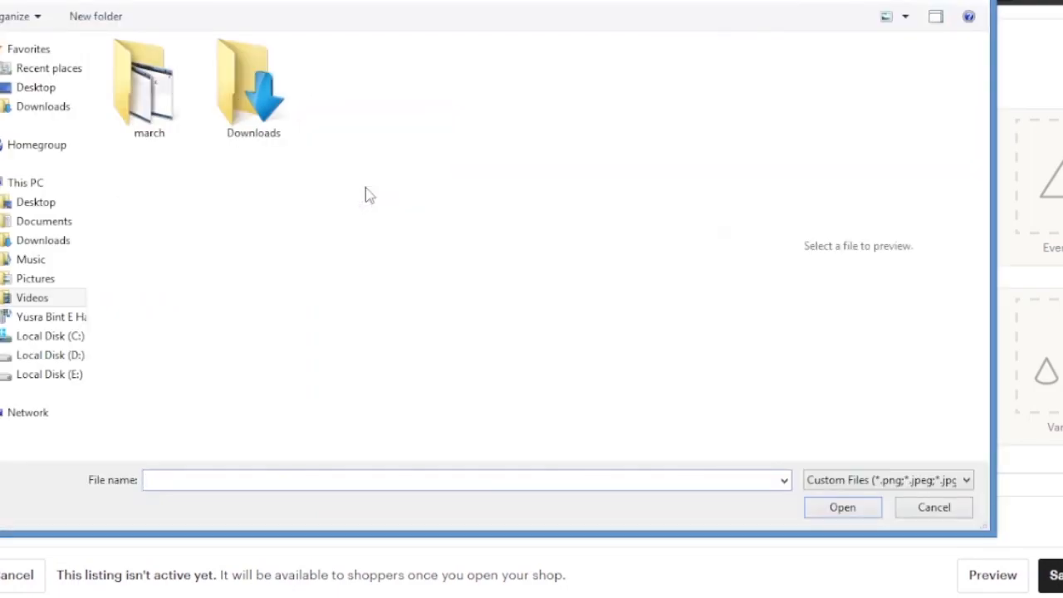
left_click(48, 243)
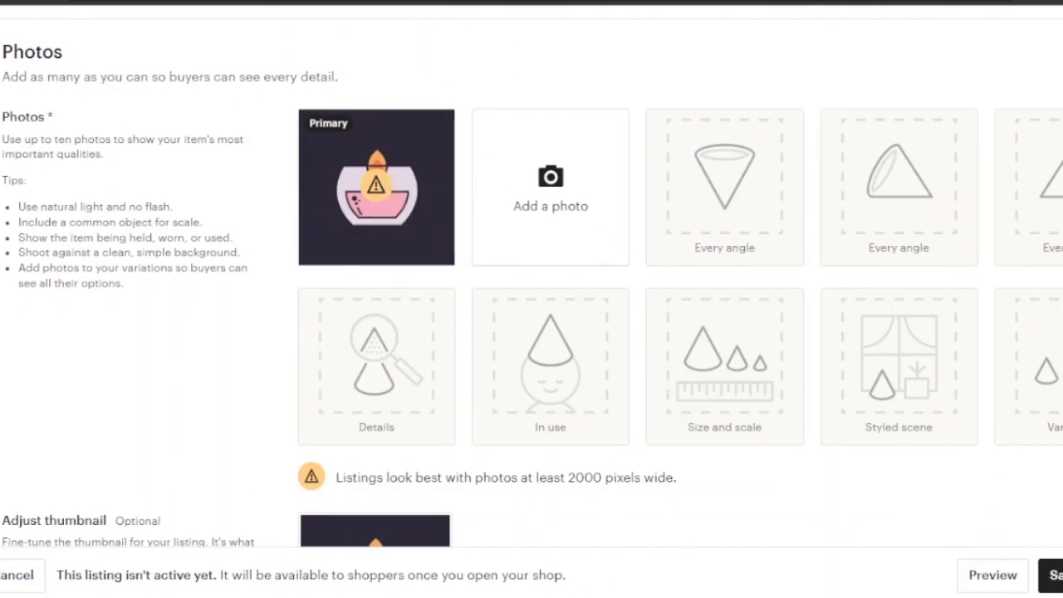
mouse_move(391, 224)
scroll(532, 299, "down", 3)
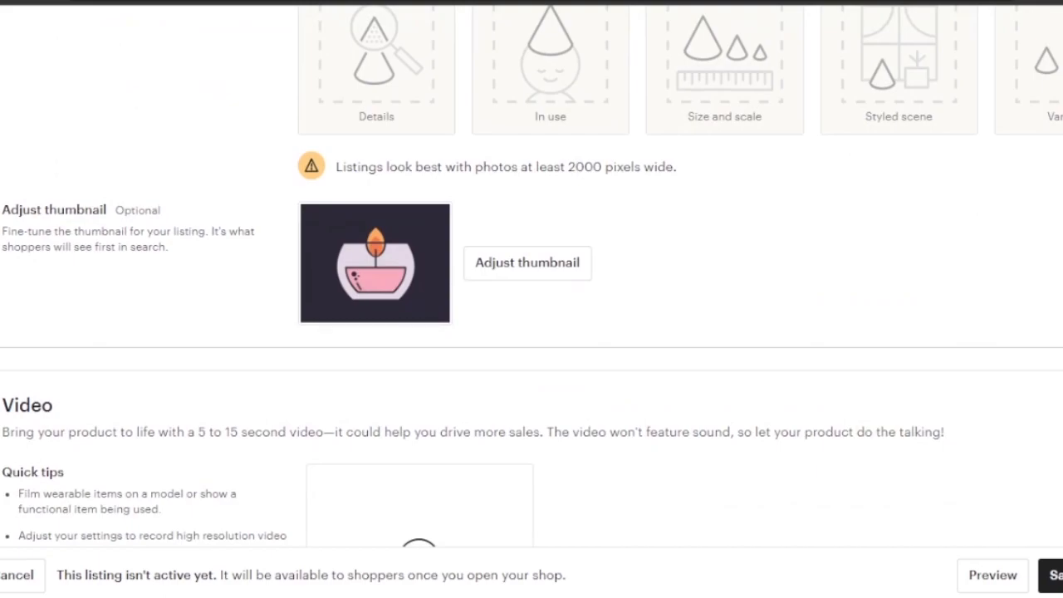
scroll(532, 299, "up", 4)
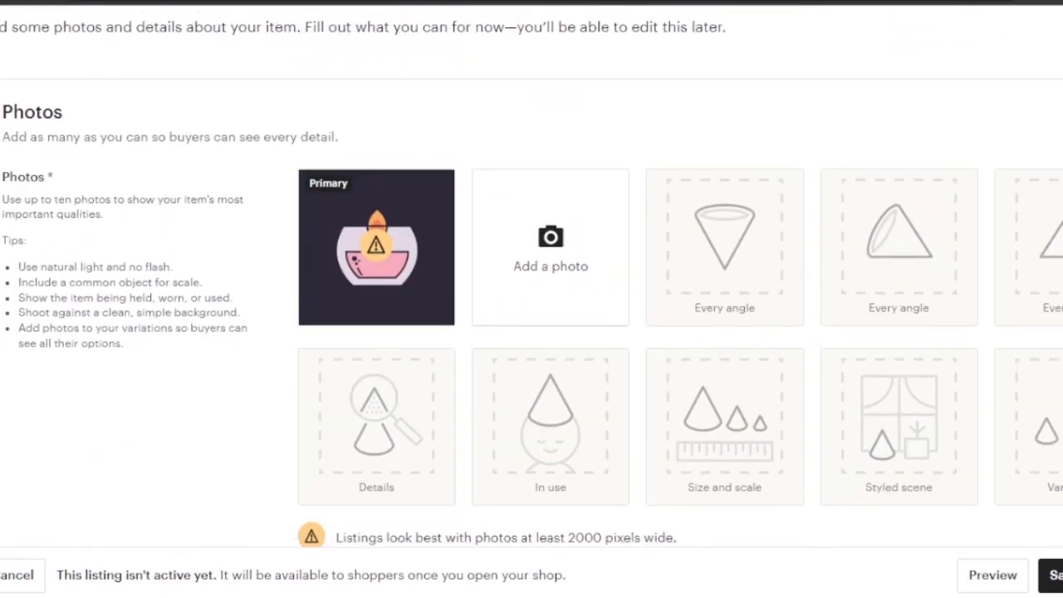
scroll(761, 56, "down", 3)
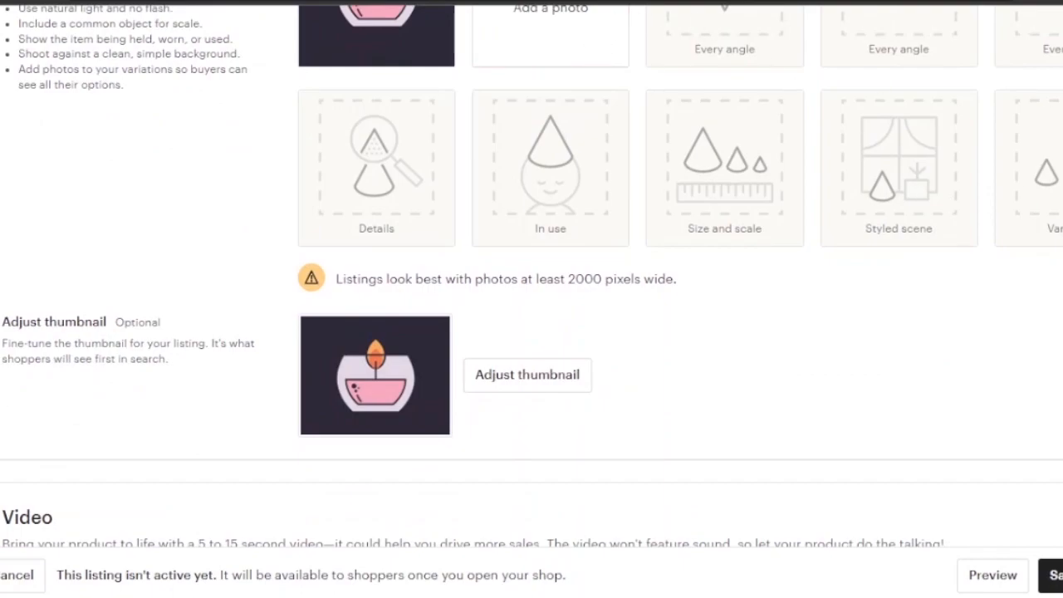
- Leave the video section empty and enter "a flame" as the listing title
scroll(531, 299, "down", 5)
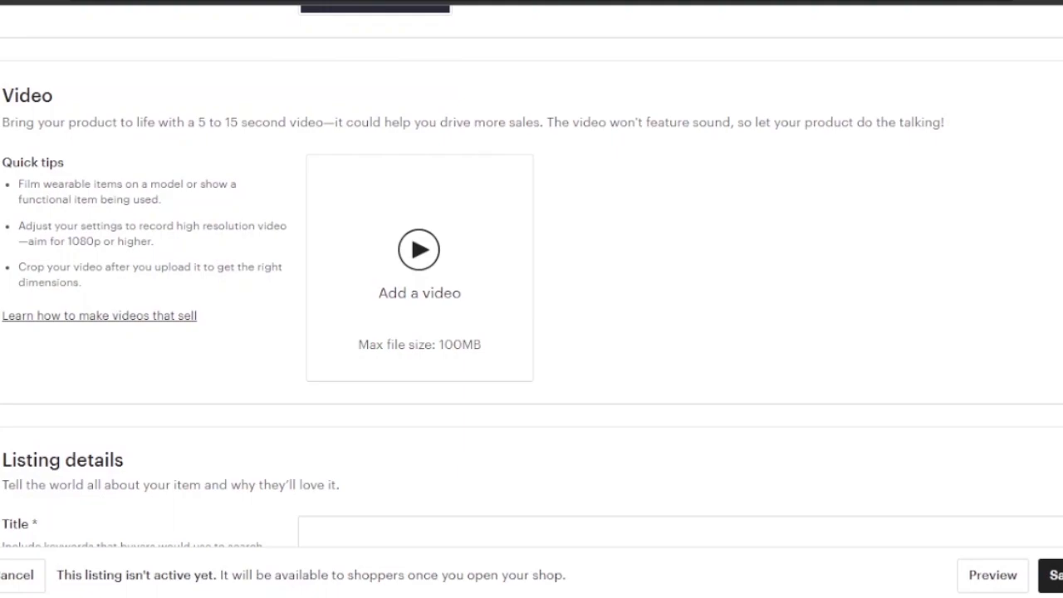
scroll(531, 299, "down", 4)
scroll(532, 299, "down", 2)
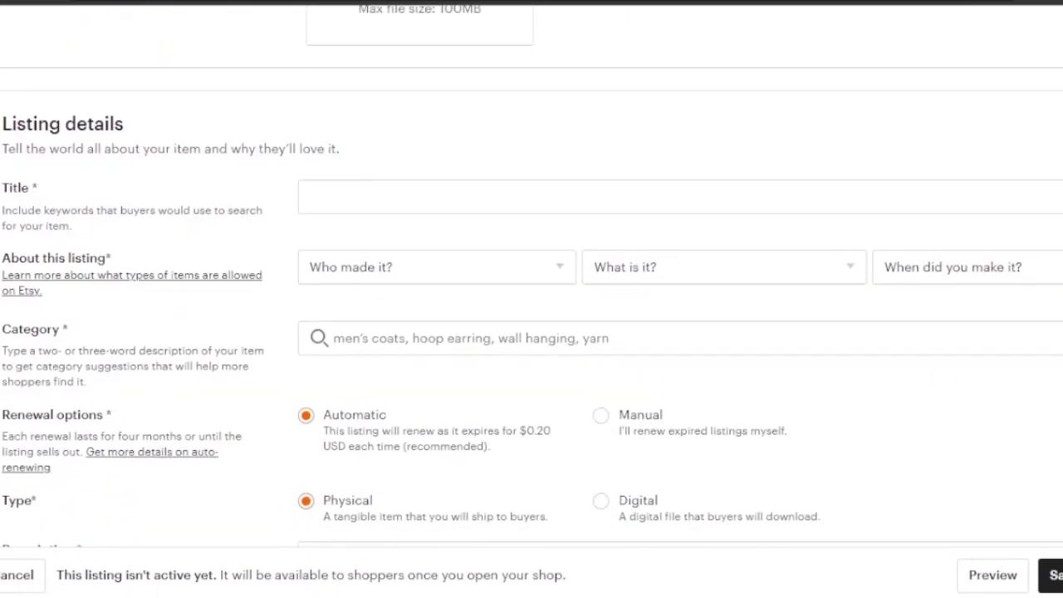
scroll(1022, 136, "up", 1)
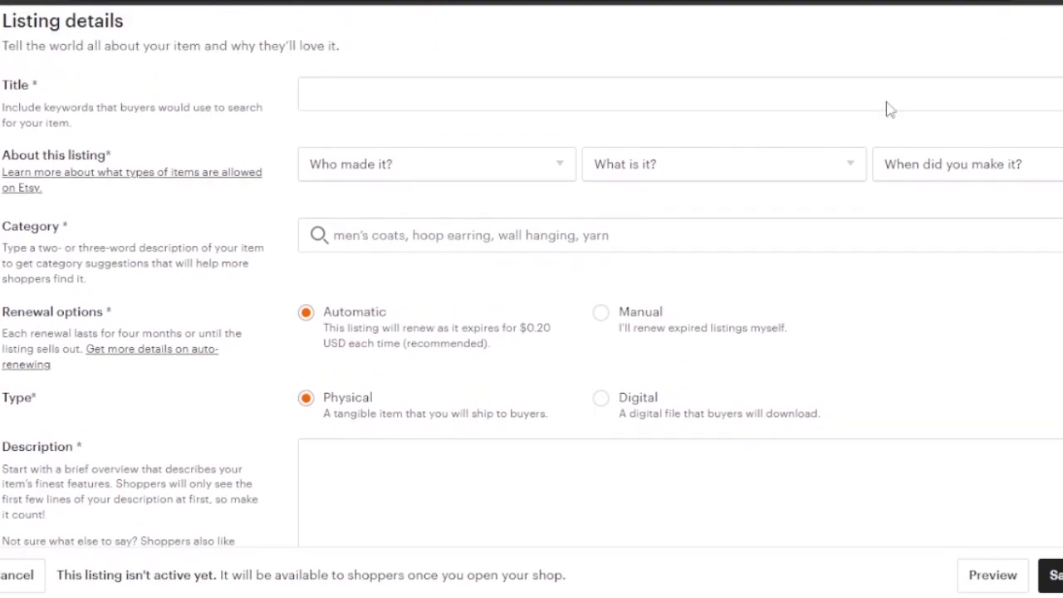
left_click(358, 91)
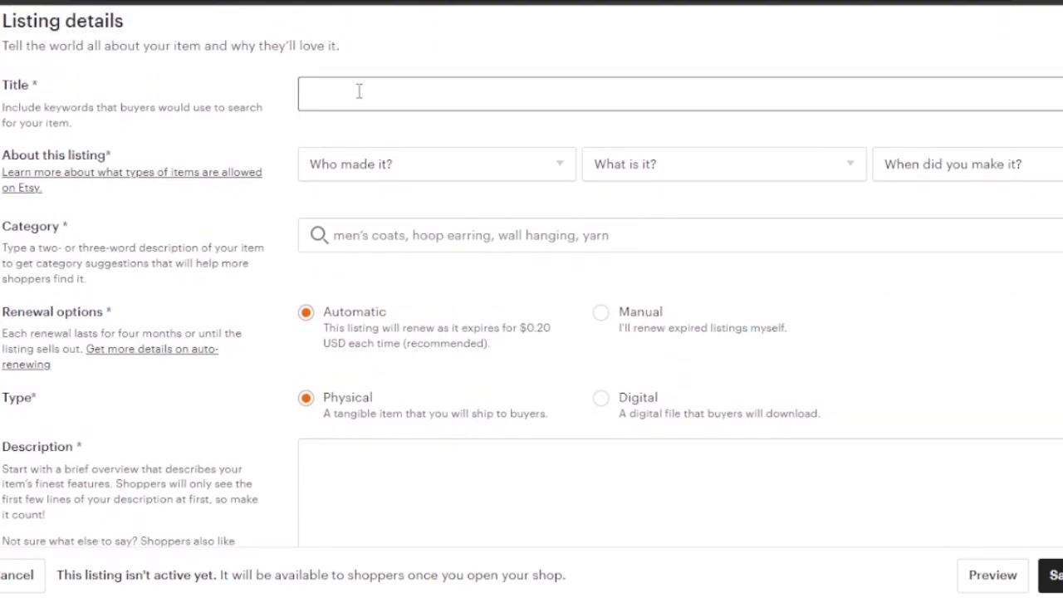
type("a flame")
- Describe the item as made by "I did", being "A finished product", and made in 2020 - 2023
left_click(534, 171)
left_click(378, 223)
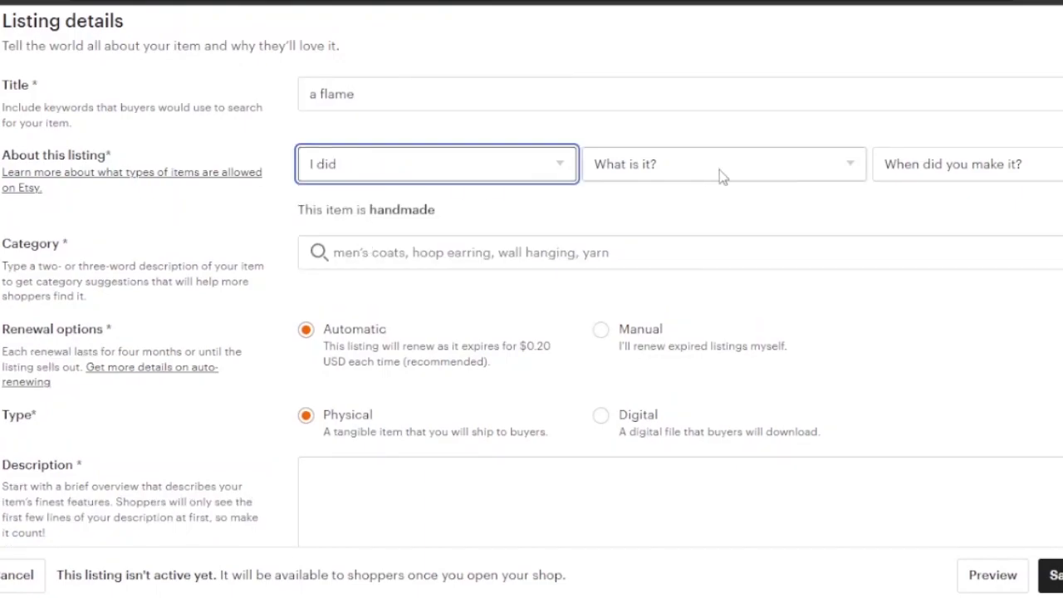
left_click(812, 170)
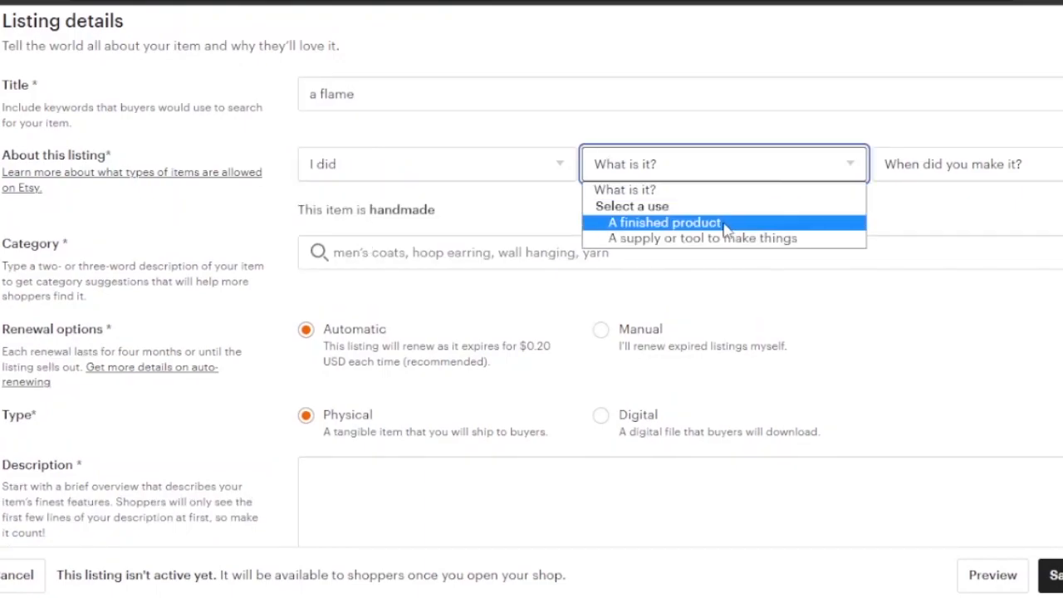
left_click(672, 223)
left_click(1030, 175)
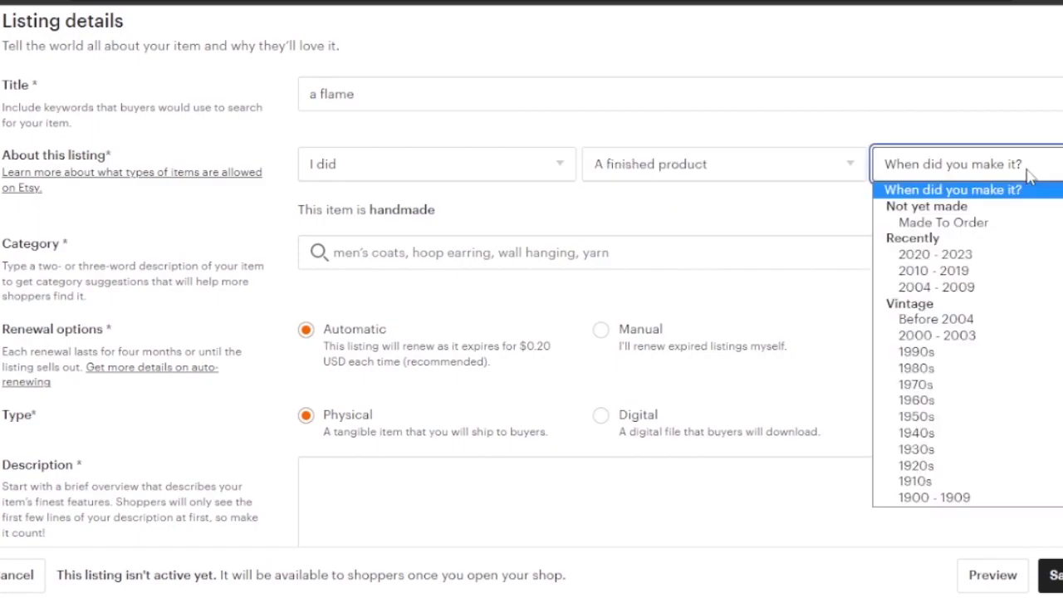
left_click(968, 260)
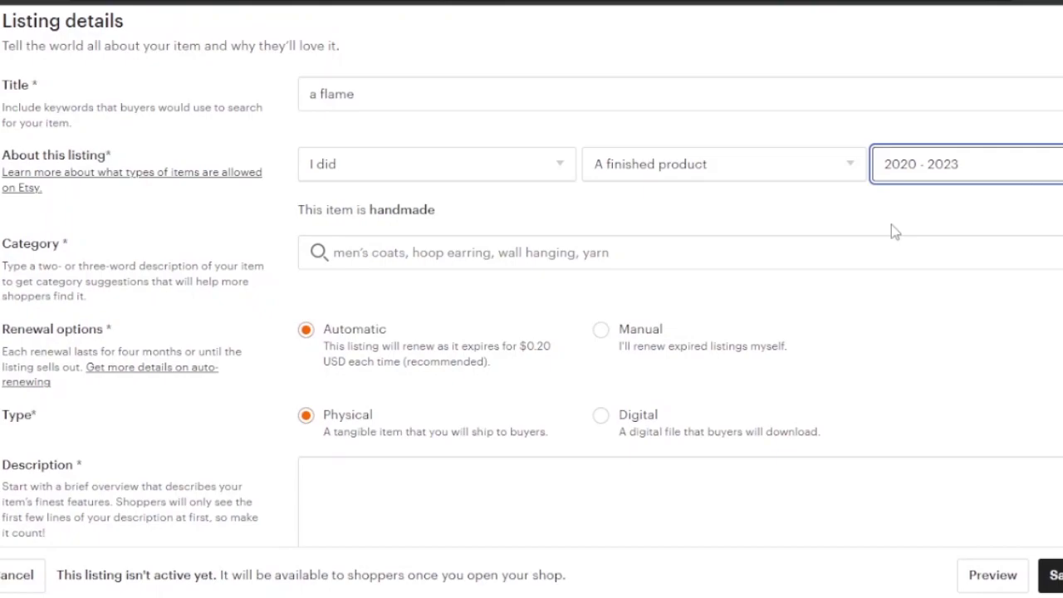
- Search the categories for "Digital Prints" and assign the listing to Art & Collectibles > Prints > Digital Prints
left_click(545, 254)
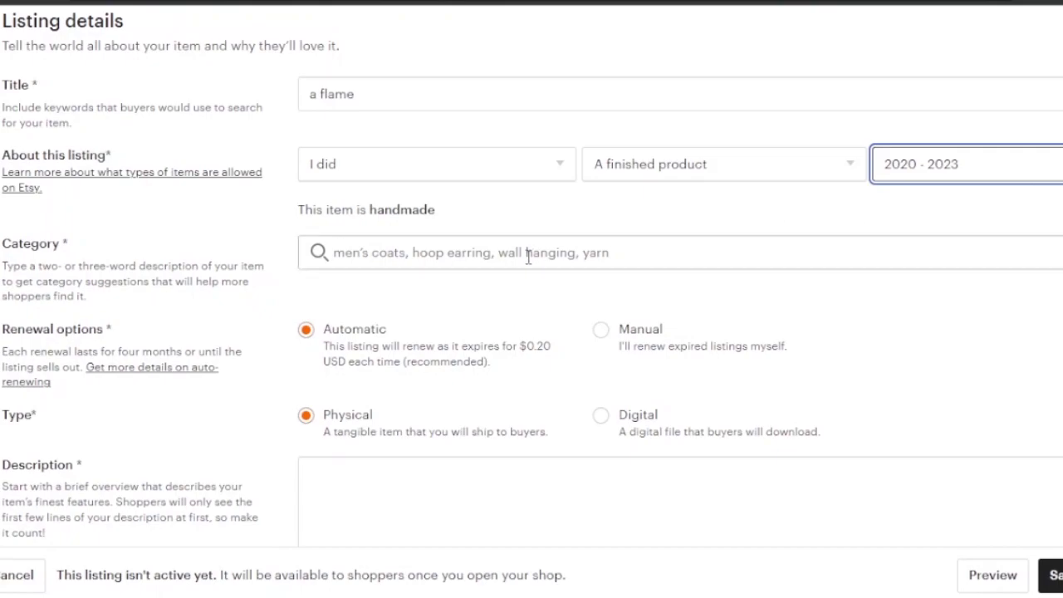
left_click(405, 260)
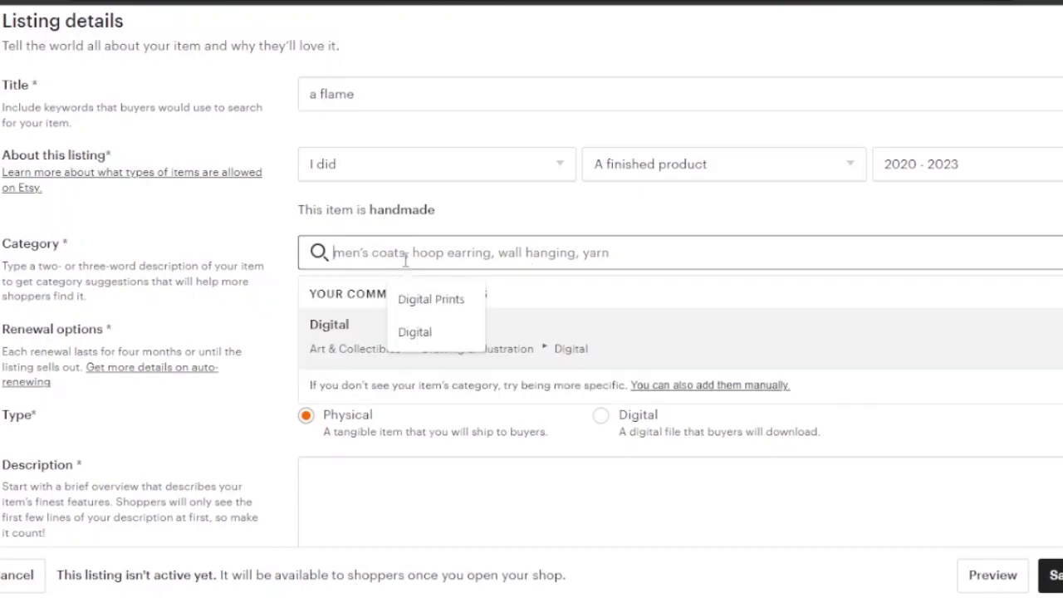
left_click(443, 307)
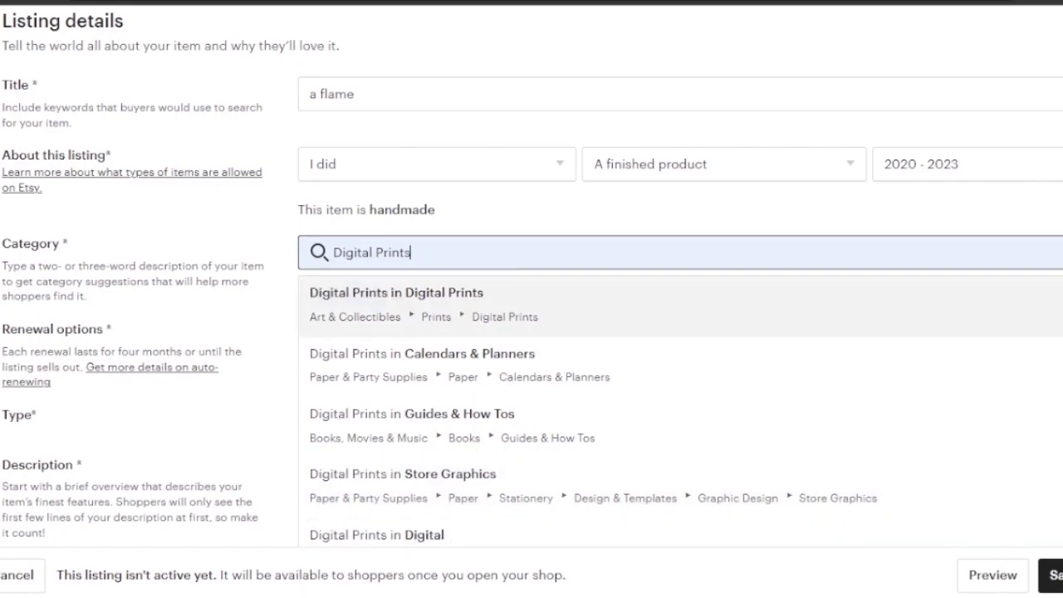
scroll(532, 274, "down", 2)
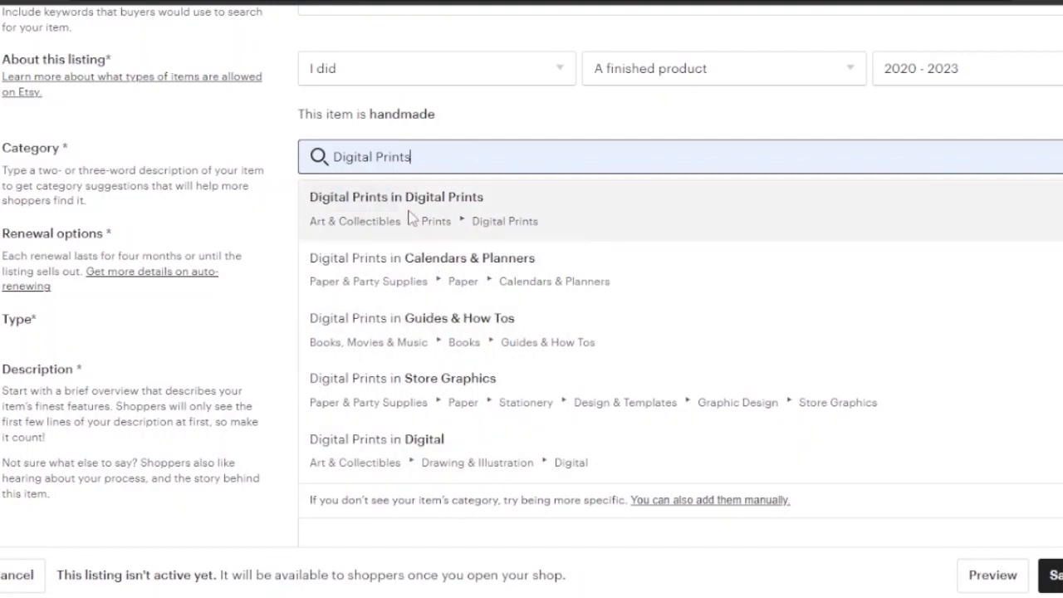
left_click(410, 217)
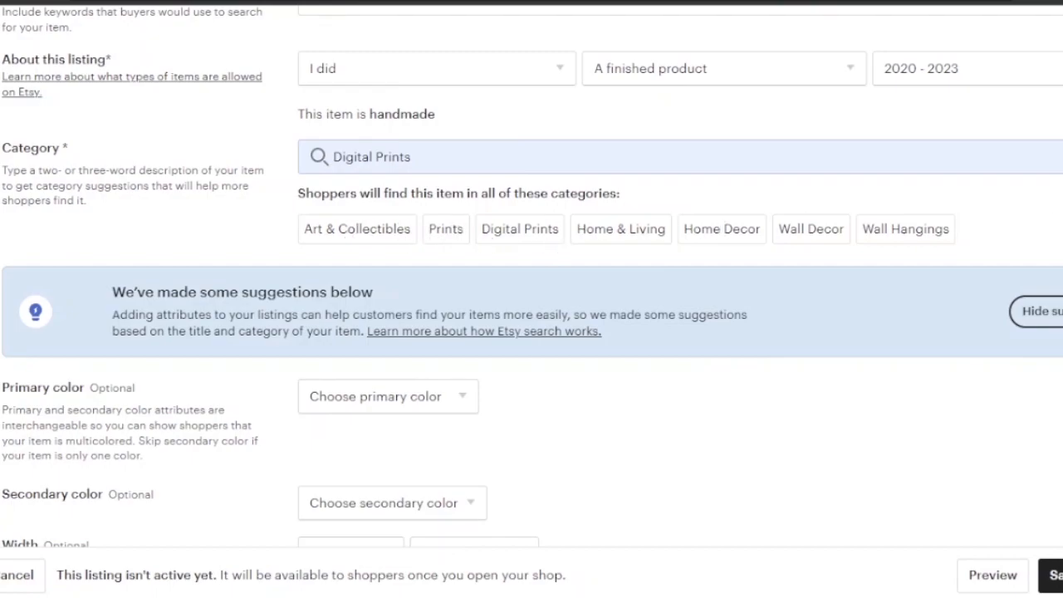
- Set the listing's primary color to Bronze and its secondary color to Pink
scroll(532, 299, "down", 3)
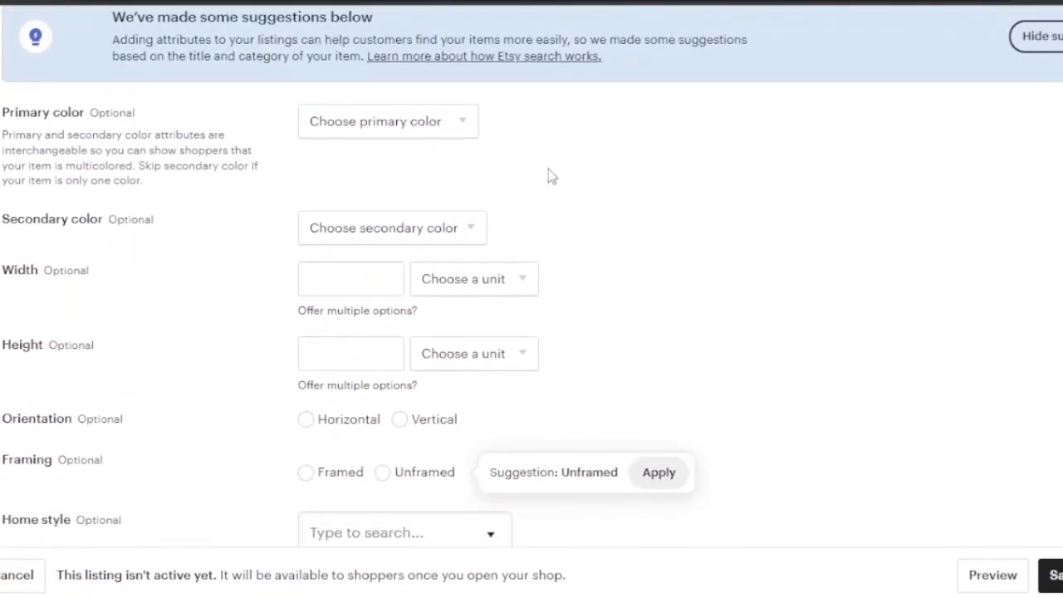
left_click(455, 123)
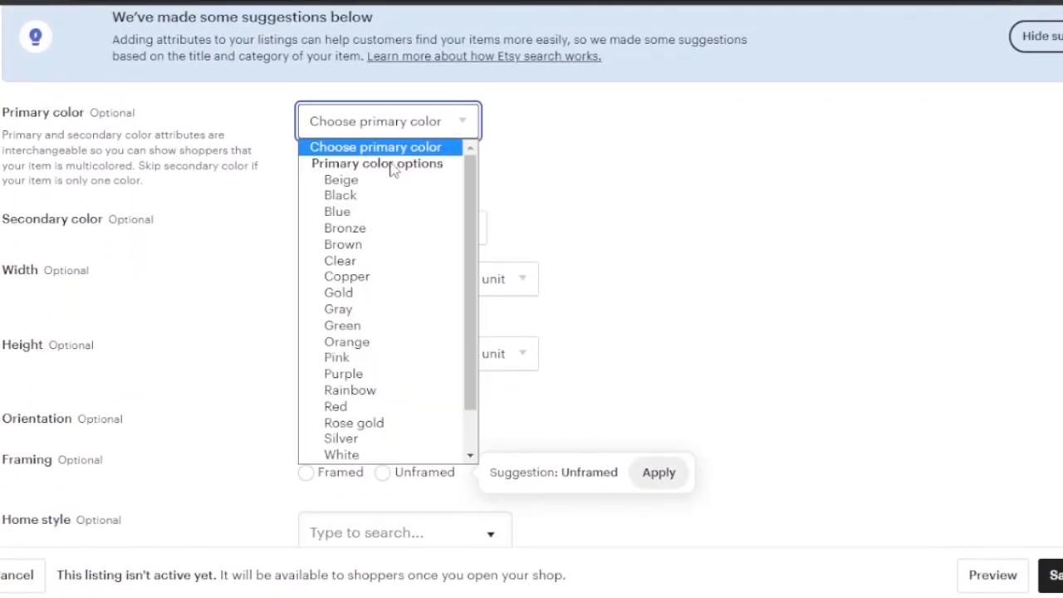
left_click(366, 233)
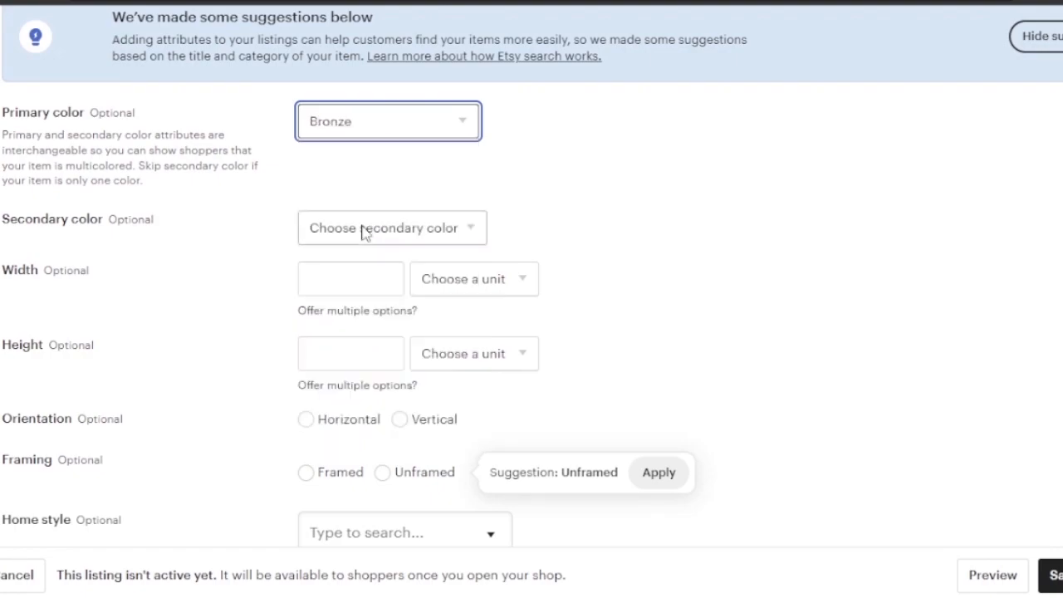
left_click(457, 238)
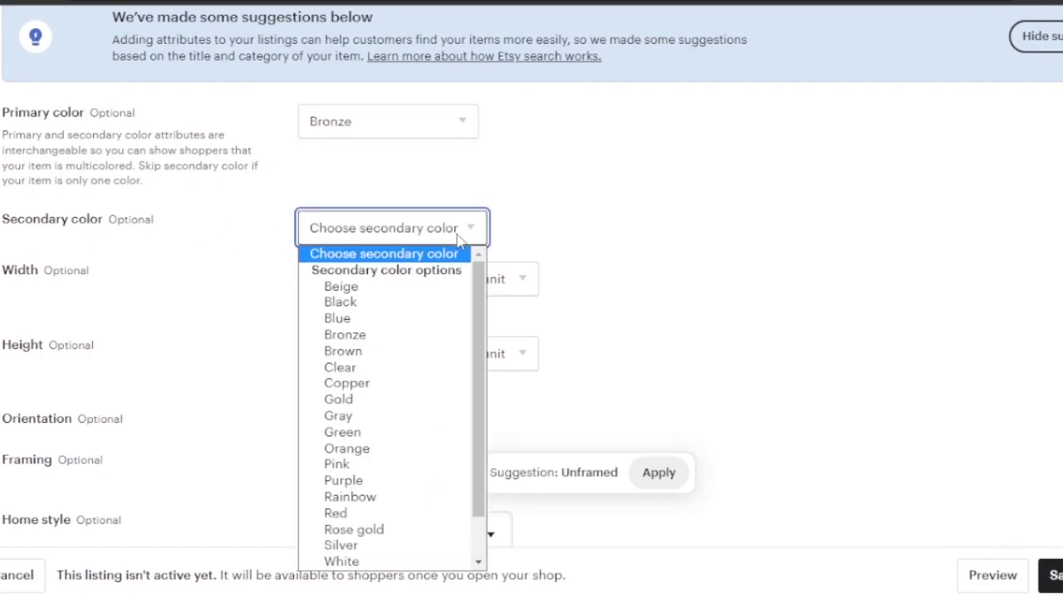
left_click(340, 467)
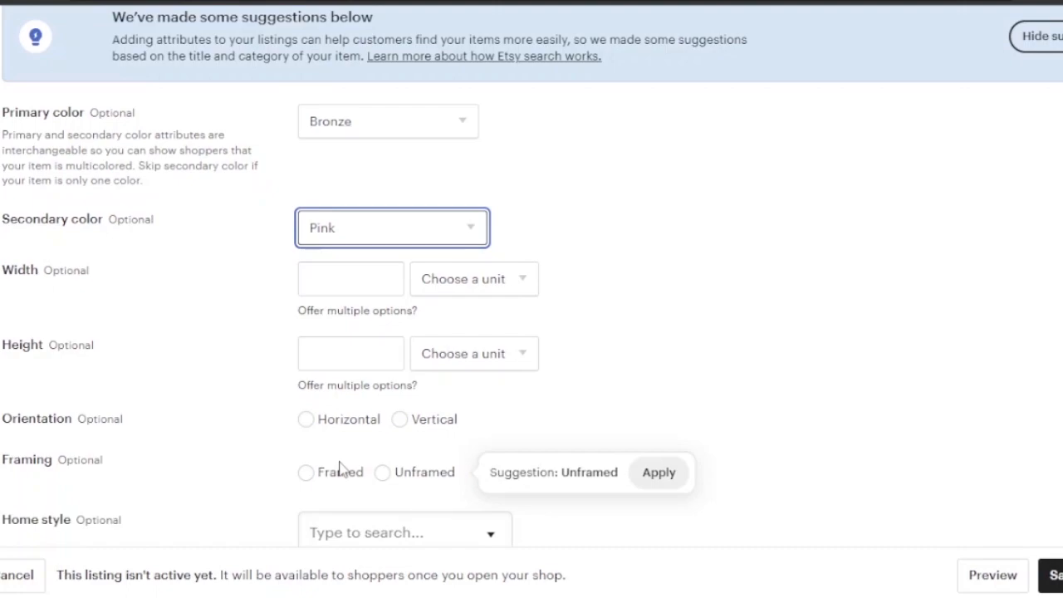
- Leave the width and height without values or units, and set the orientation to Vertical and the framing to Unframed
left_click(520, 282)
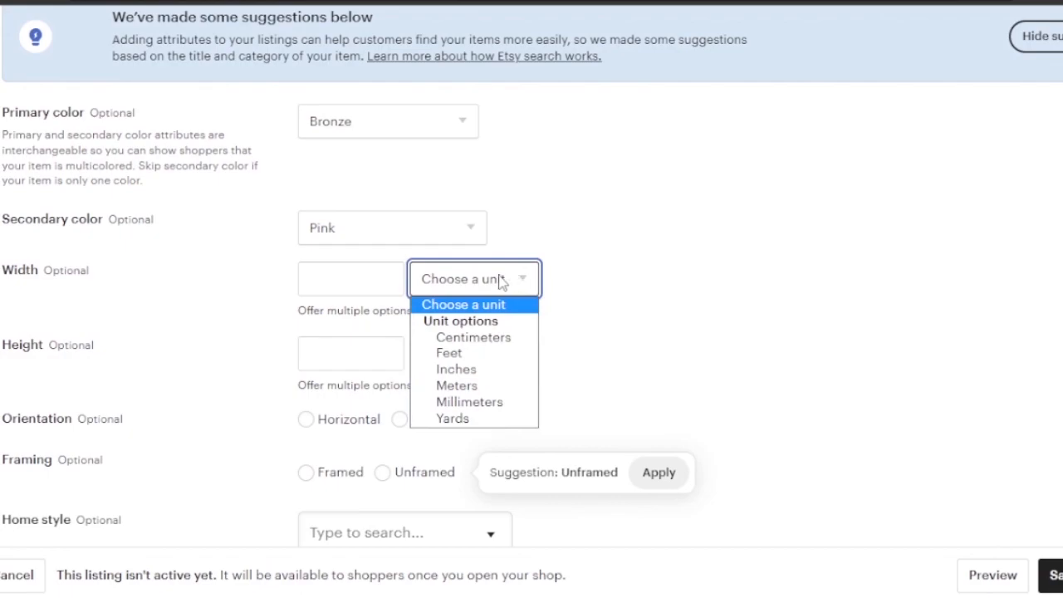
left_click(686, 332)
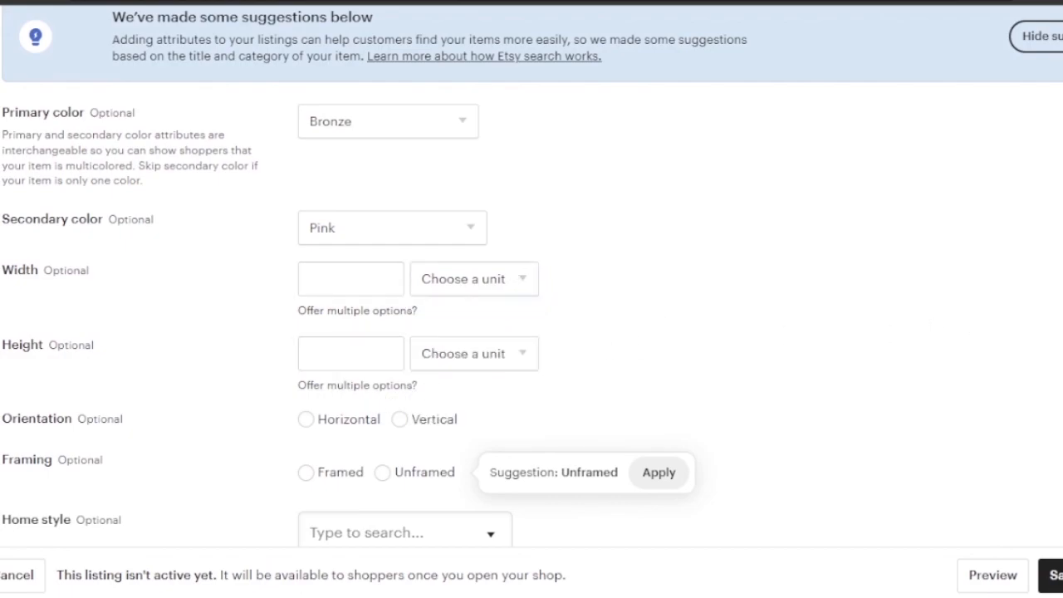
scroll(531, 274, "down", 2)
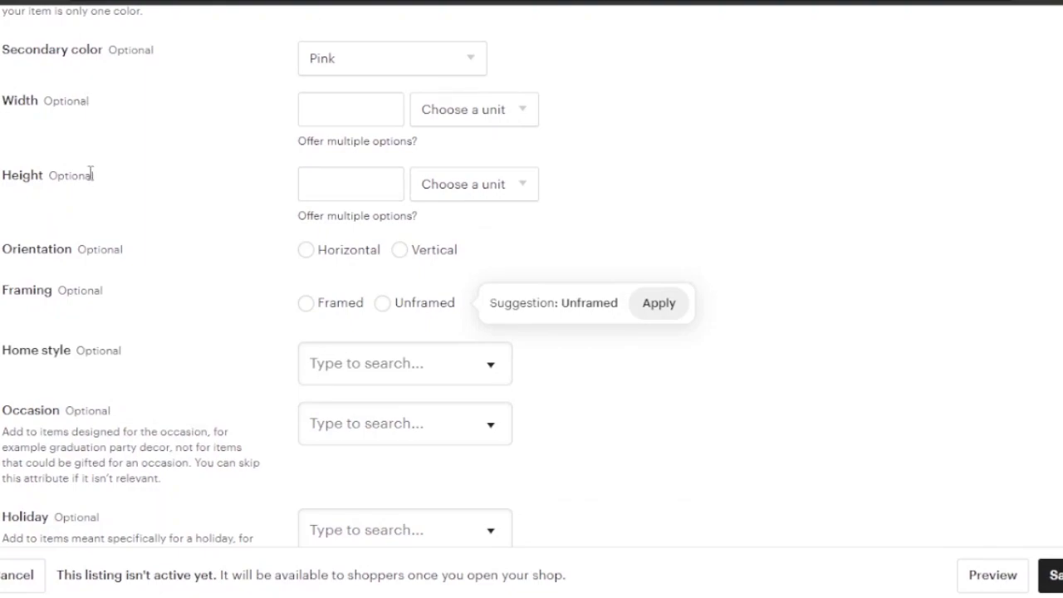
left_click(403, 263)
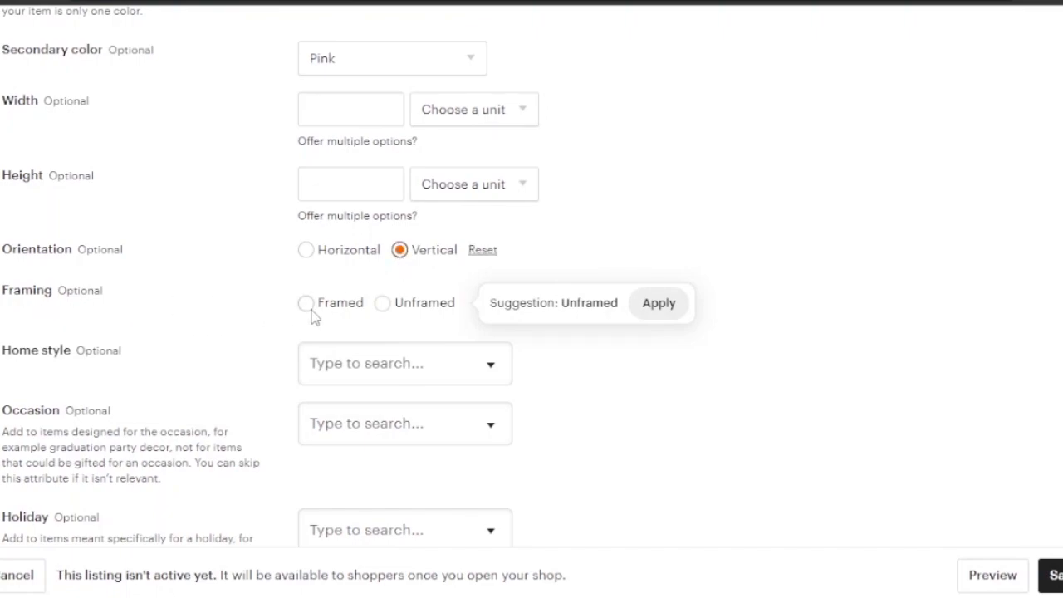
left_click(386, 307)
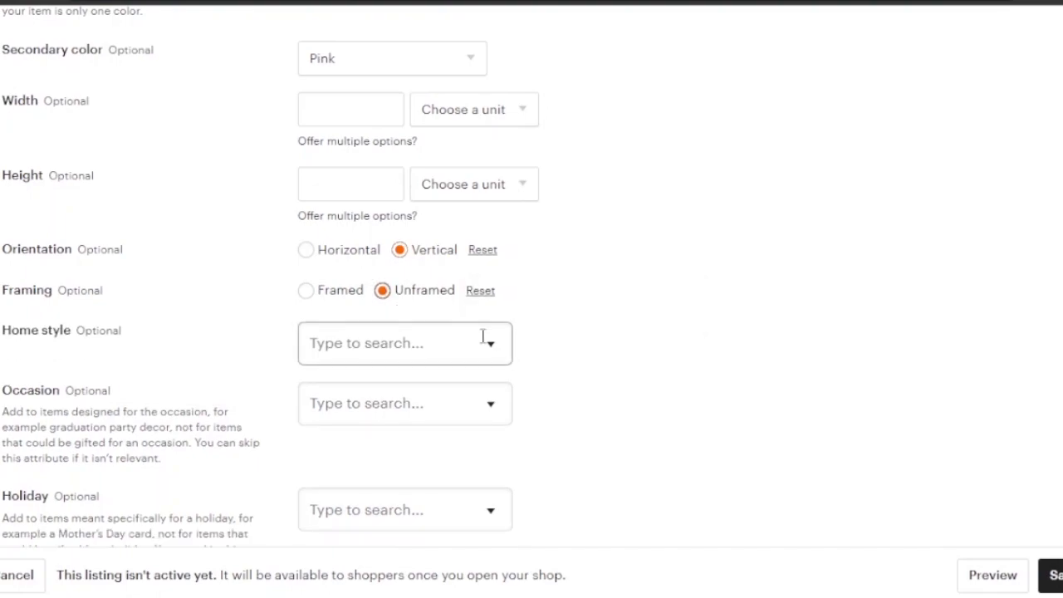
- Choose Minimalist as the home style of the item
left_click(484, 339)
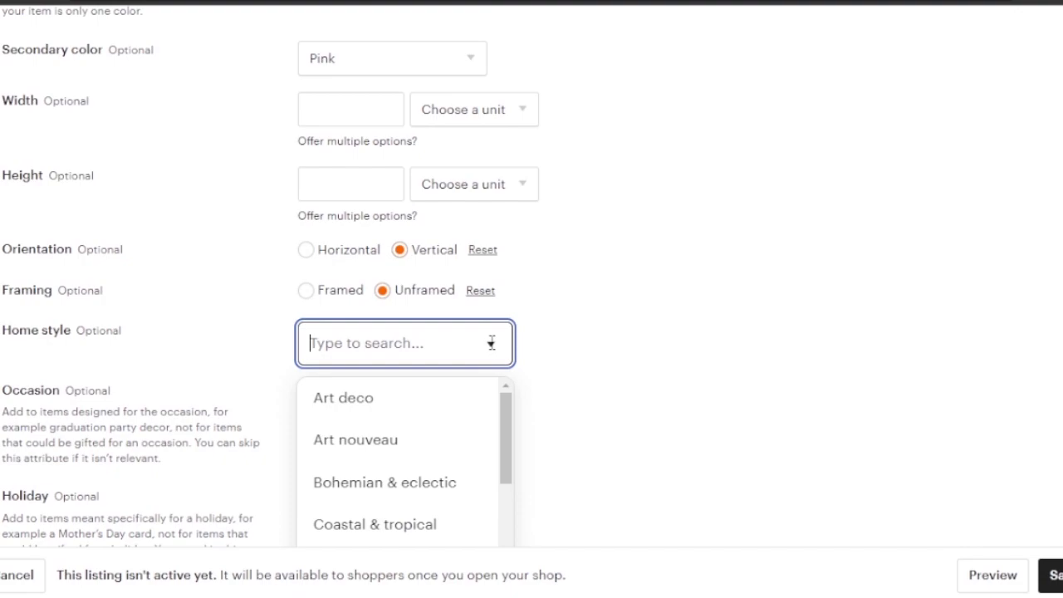
left_click(508, 418)
left_click_drag(510, 418, 506, 544)
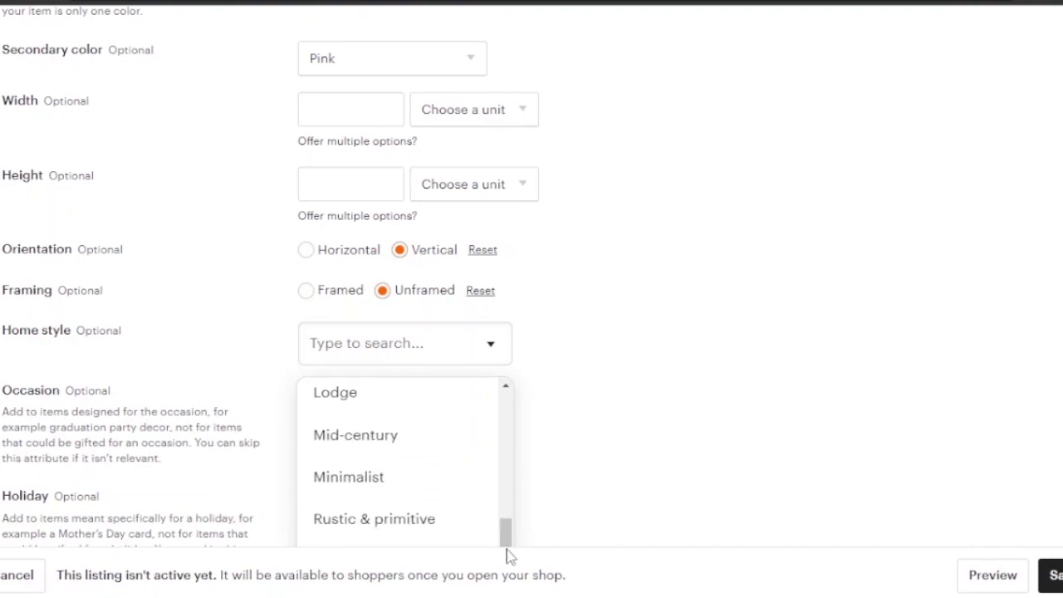
left_click(379, 478)
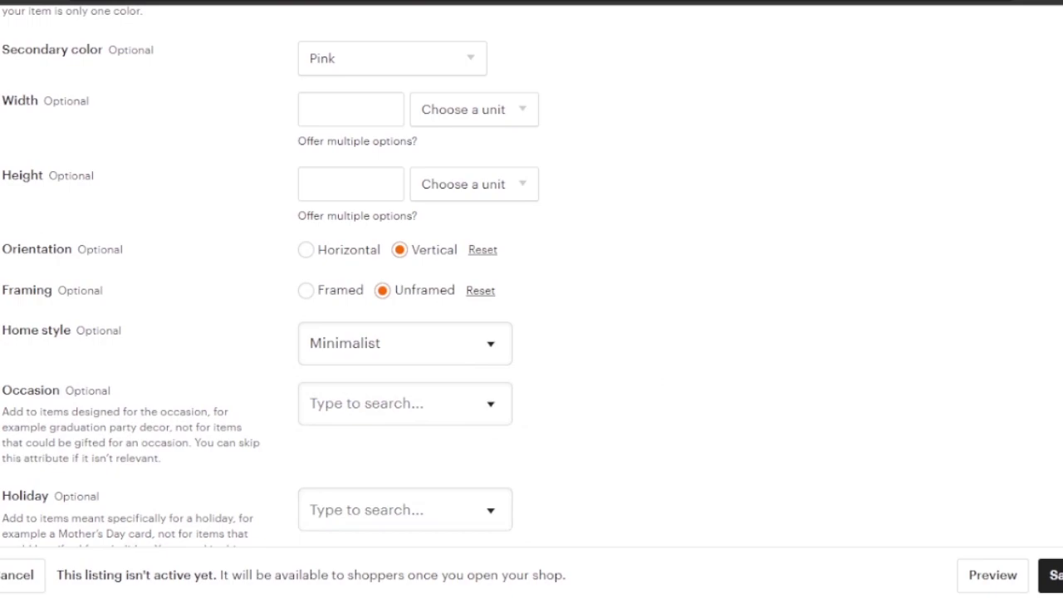
- Look through the available Occasion and Holiday options without choosing any
scroll(377, 498, "down", 1)
scroll(502, 299, "down", 2)
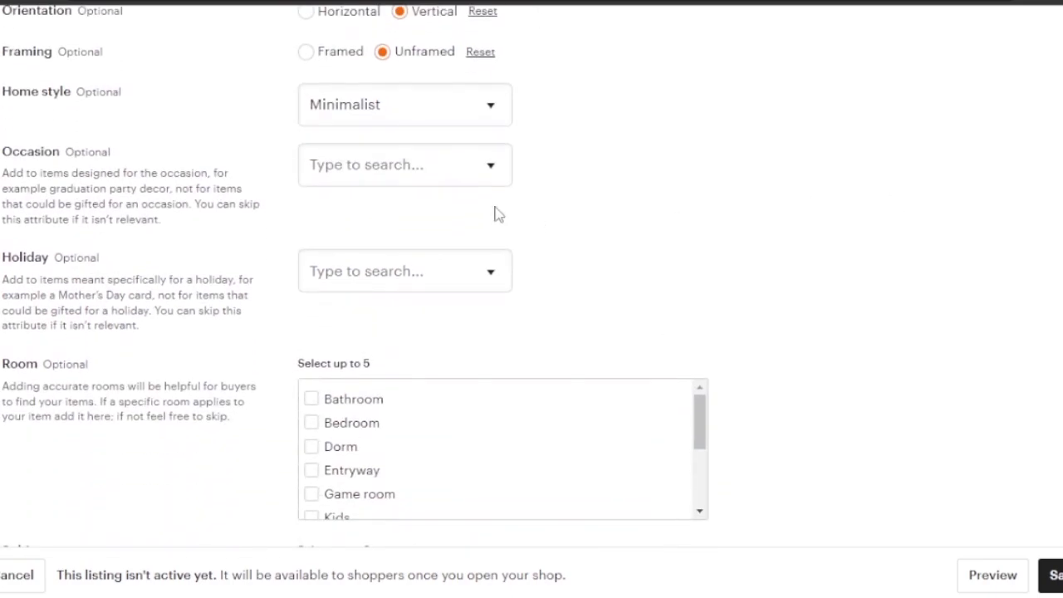
left_click(489, 165)
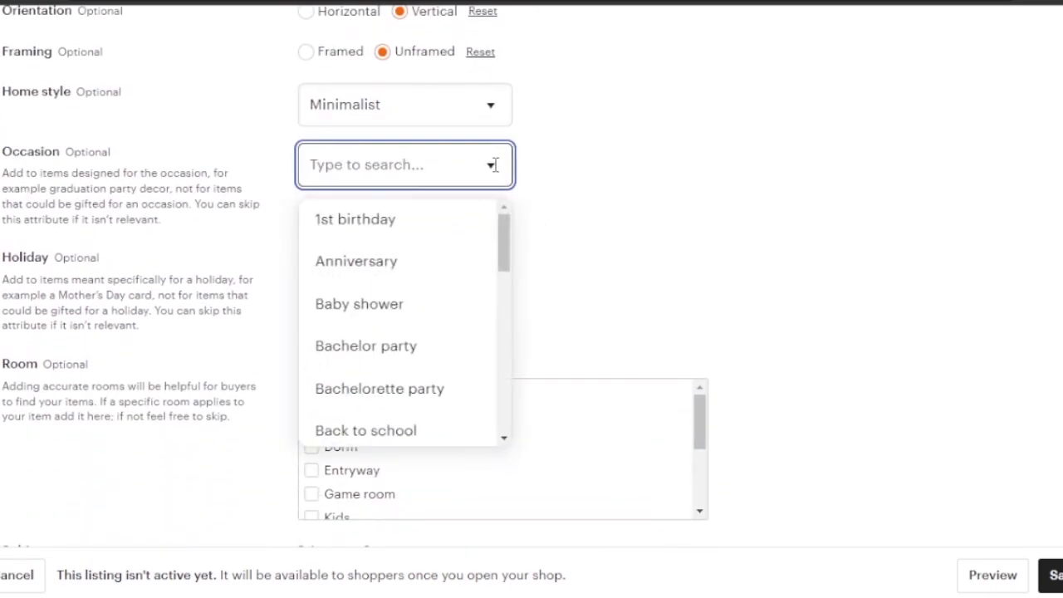
left_click_drag(506, 256, 500, 360)
left_click(570, 299)
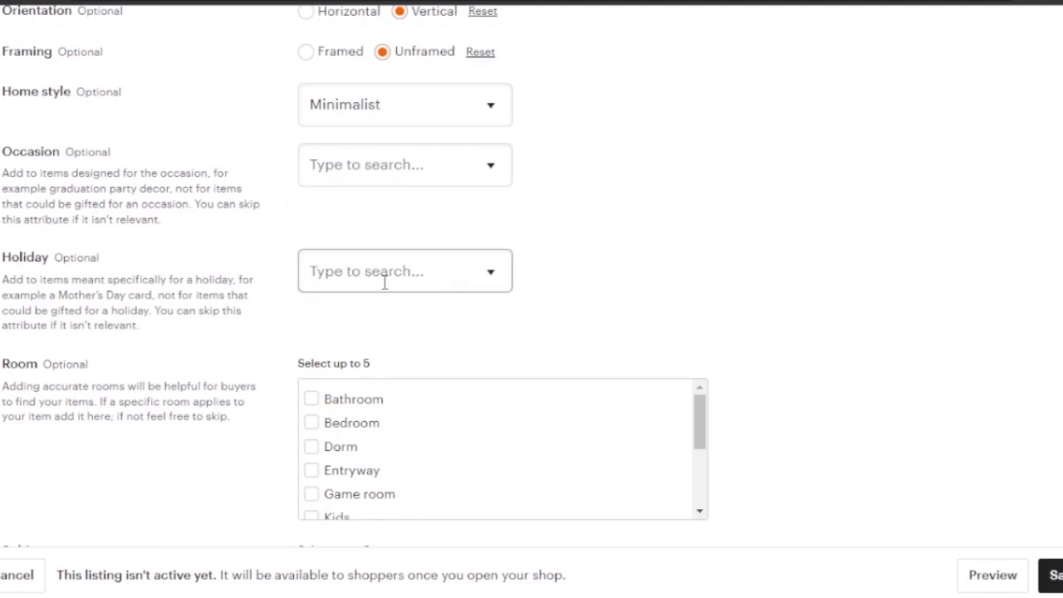
left_click(489, 275)
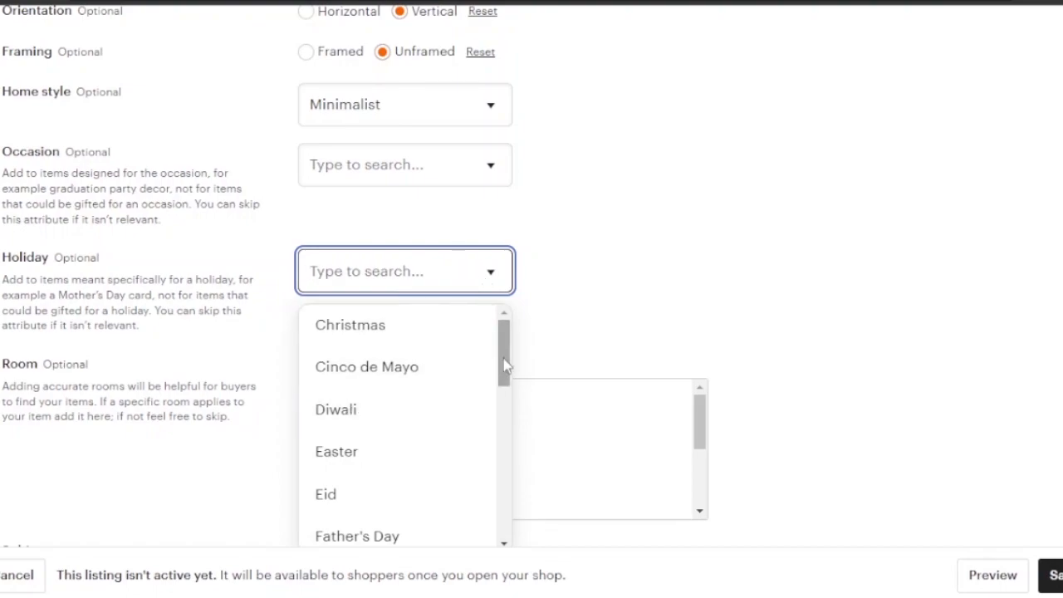
left_click_drag(505, 364, 520, 327)
left_click(1015, 230)
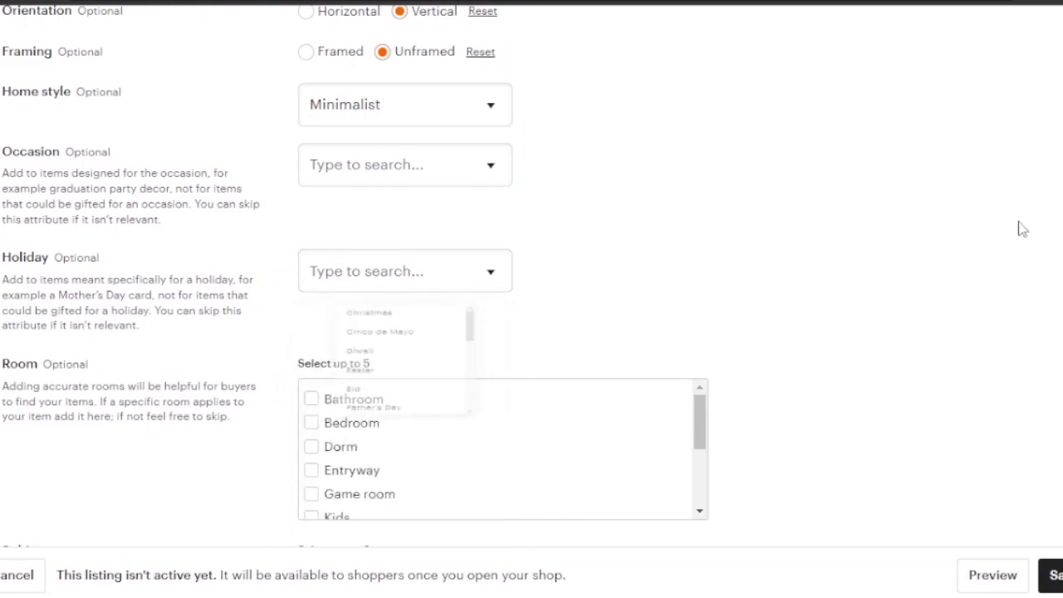
- Assign the item to the rooms Living room, Kitchen & dining, Office and Entryway
scroll(740, 214, "down", 5)
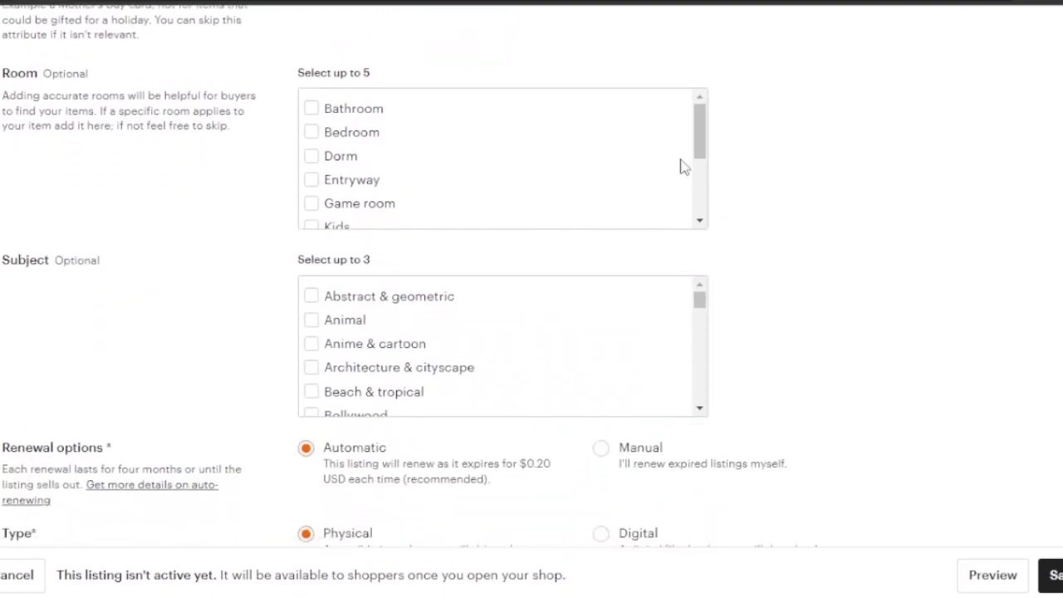
left_click_drag(702, 139, 703, 207)
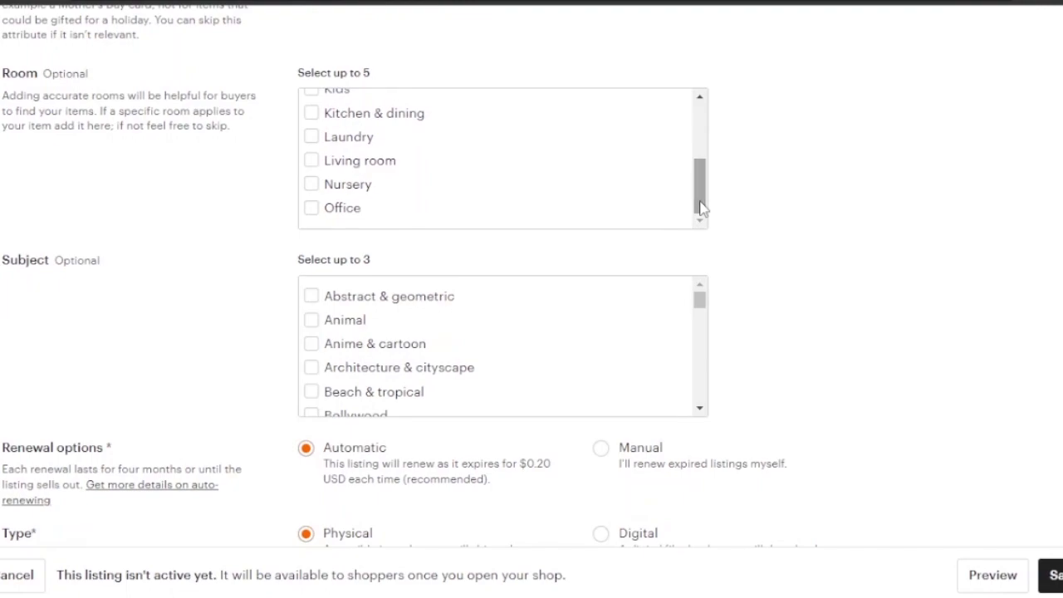
left_click(314, 163)
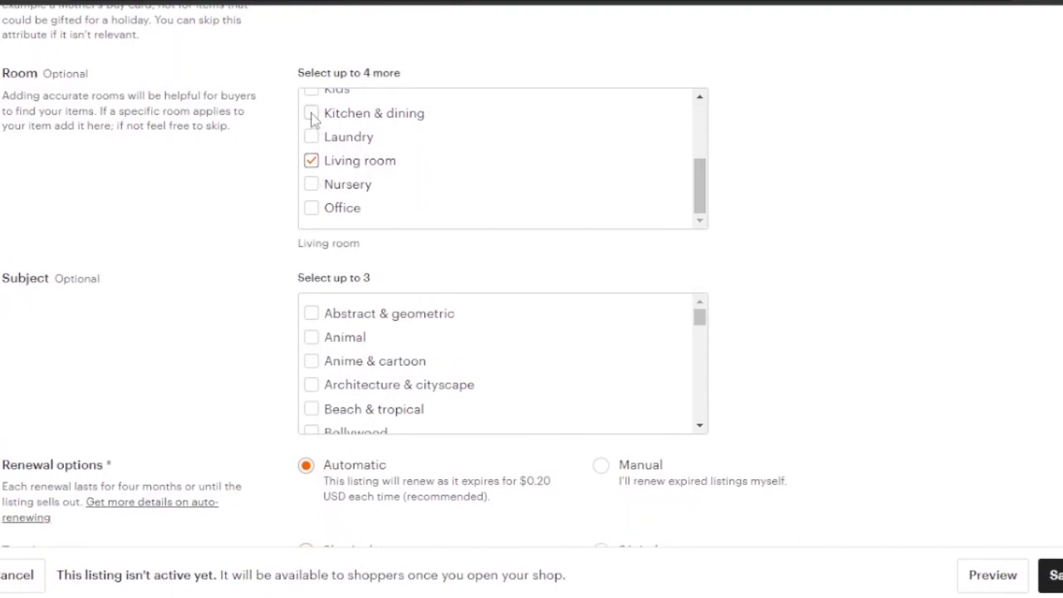
left_click(312, 115)
left_click(314, 209)
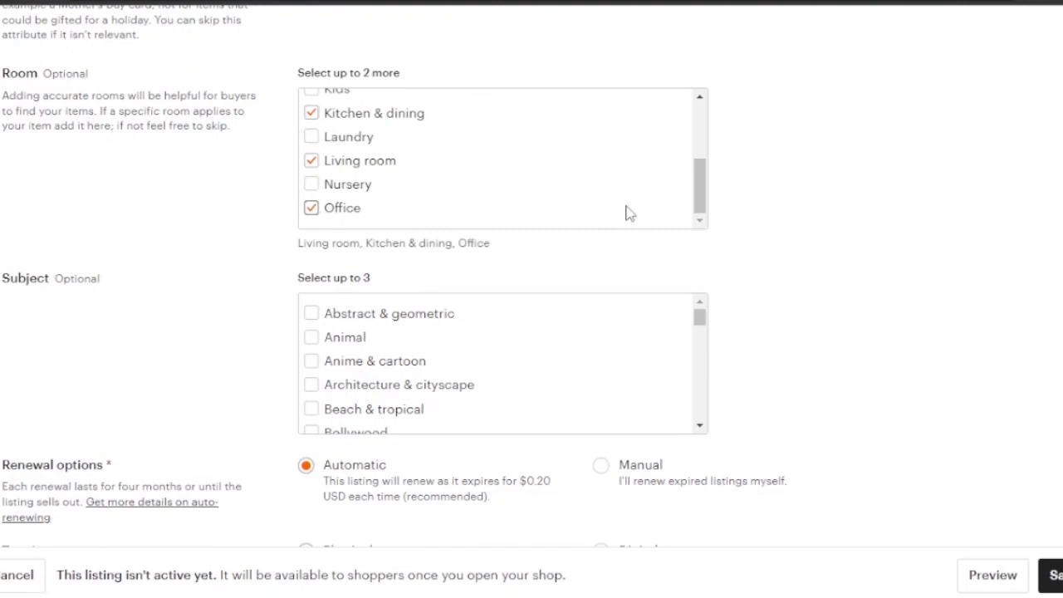
left_click_drag(700, 189, 703, 124)
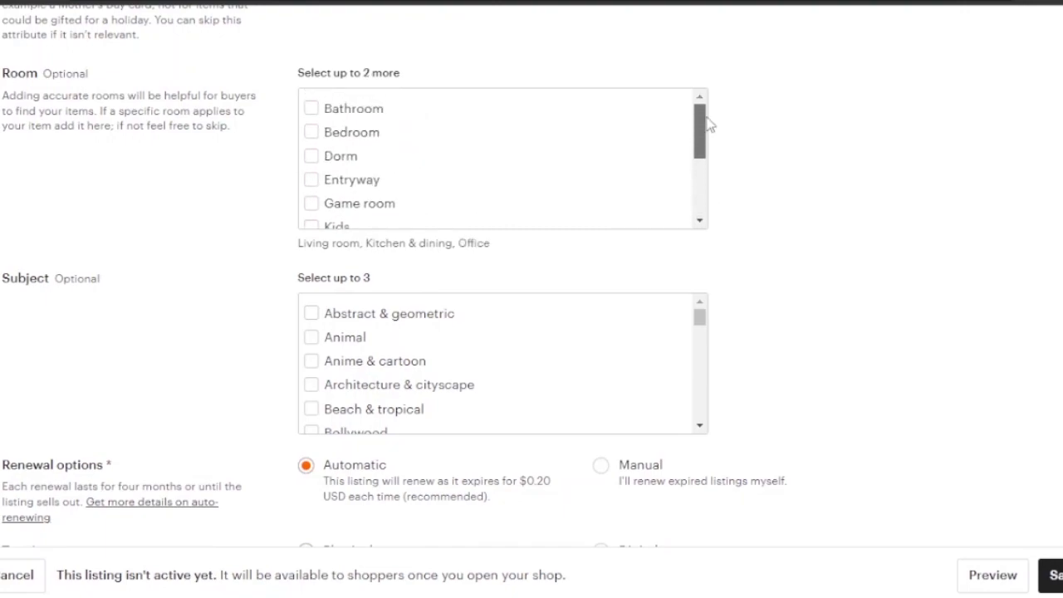
left_click(309, 182)
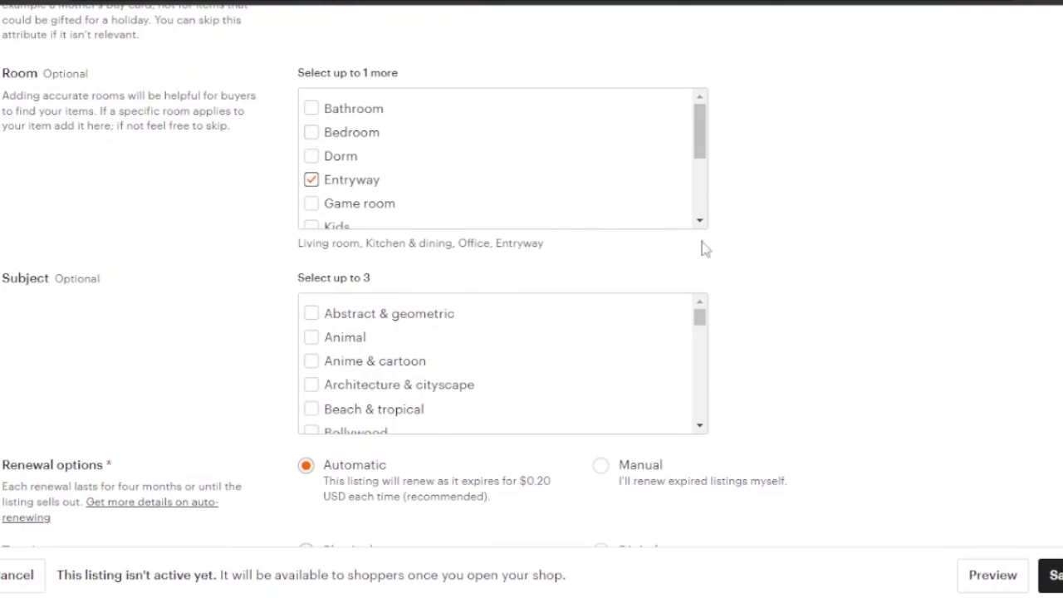
- Look through the subject options, select Abstract & geometric as the subject, and set the listing type to Digital
scroll(411, 276, "down", 2)
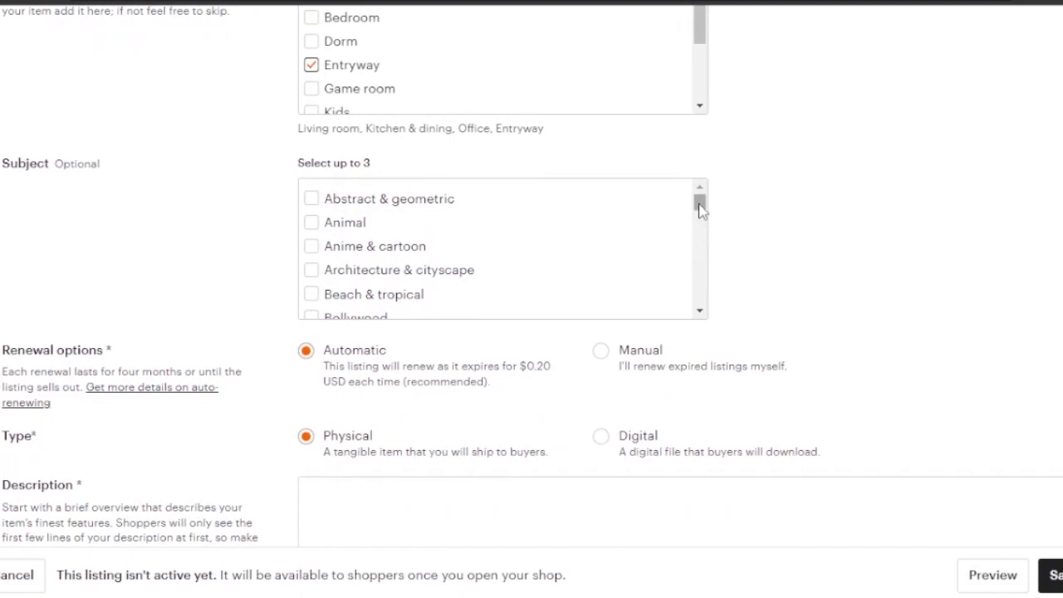
left_click_drag(700, 210, 700, 264)
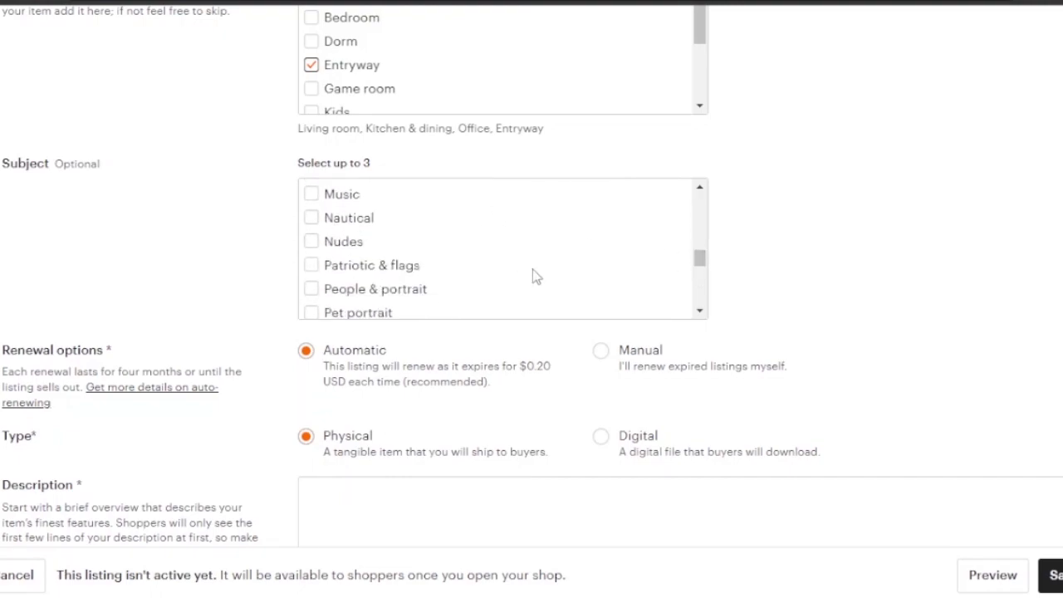
left_click_drag(698, 262, 728, 204)
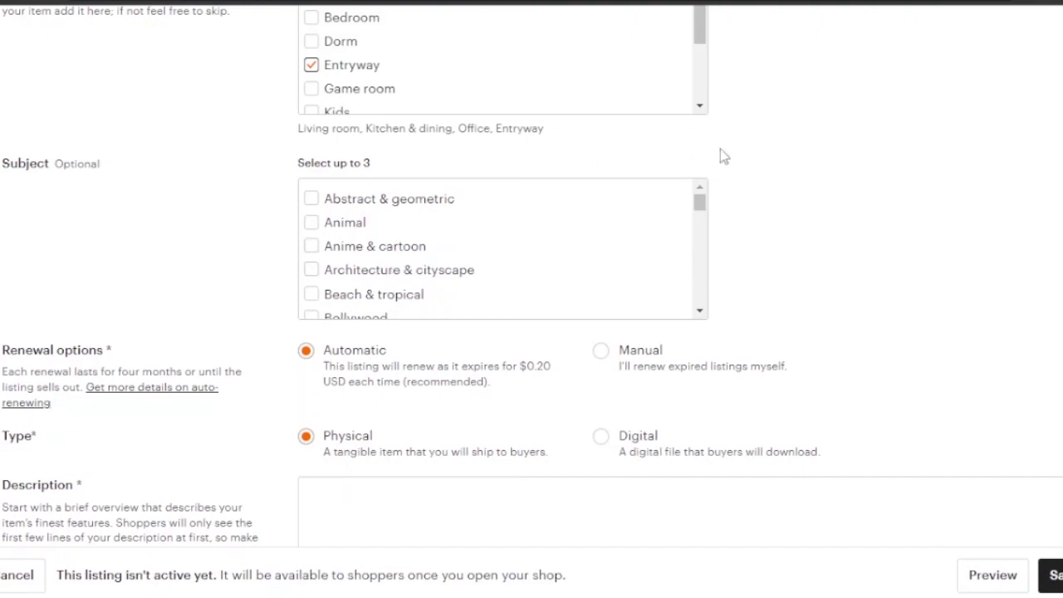
left_click(312, 199)
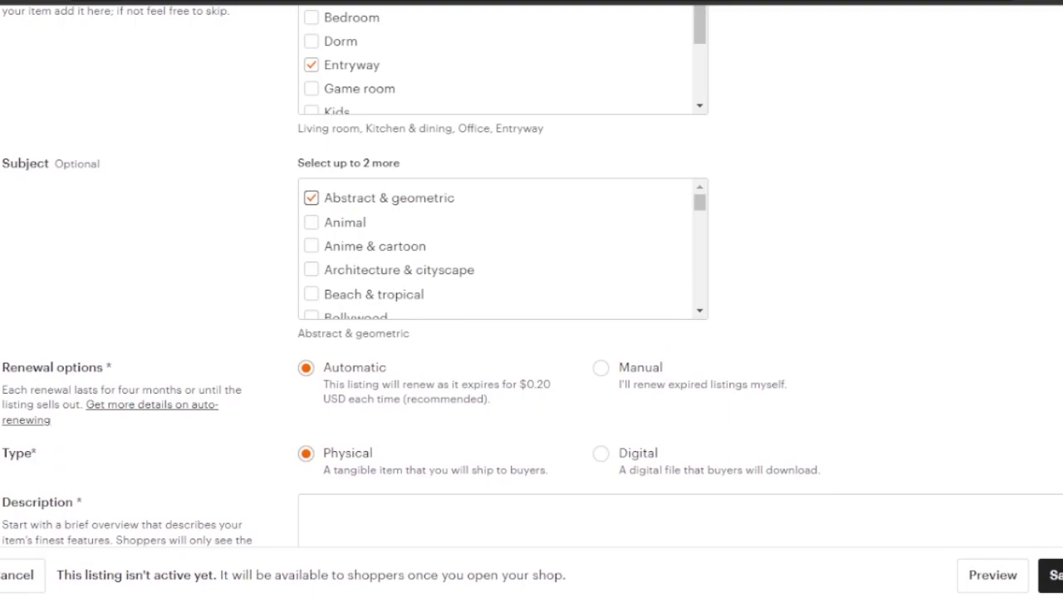
scroll(531, 276, "down", 1)
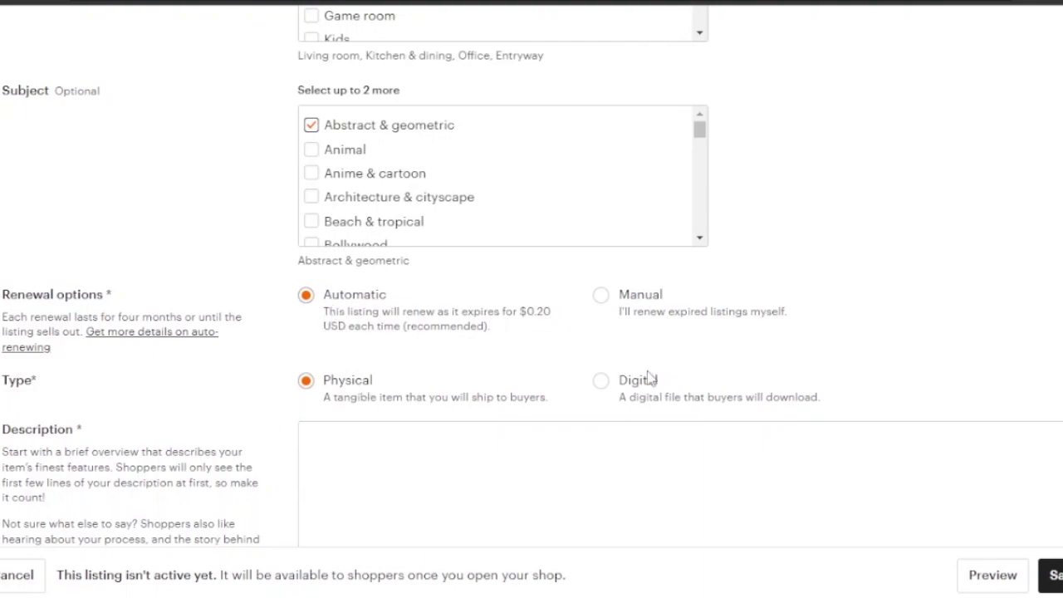
left_click(602, 384)
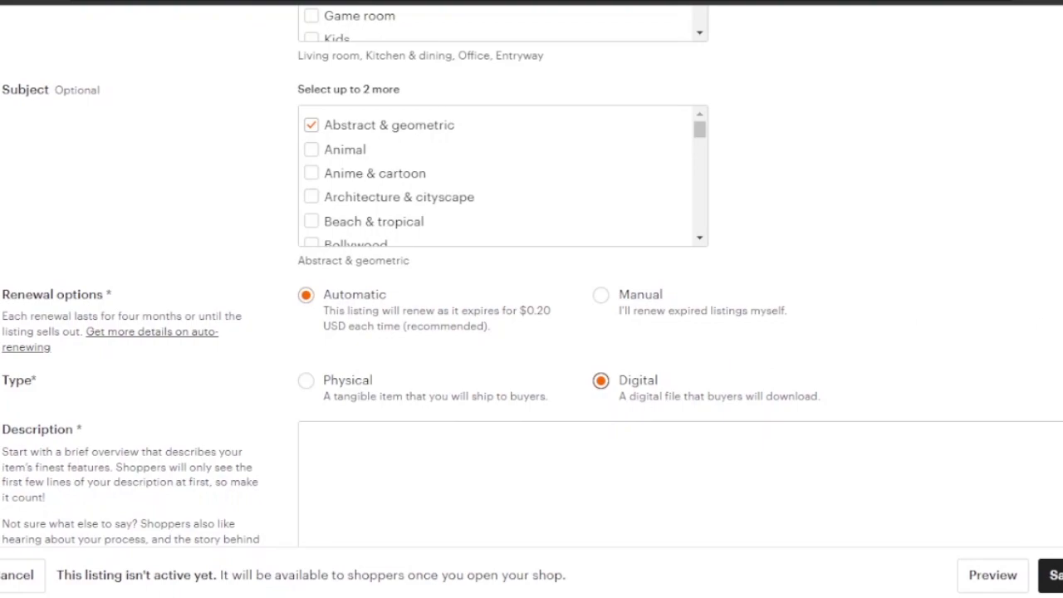
- Enter "flame in a jar." as the description of the listing
scroll(531, 299, "down", 5)
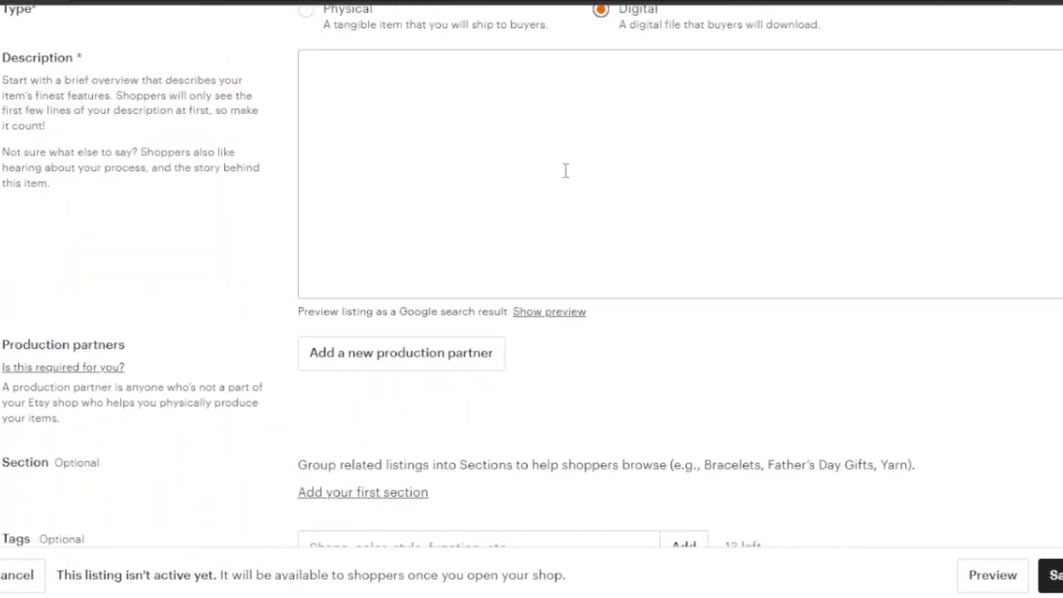
left_click(506, 147)
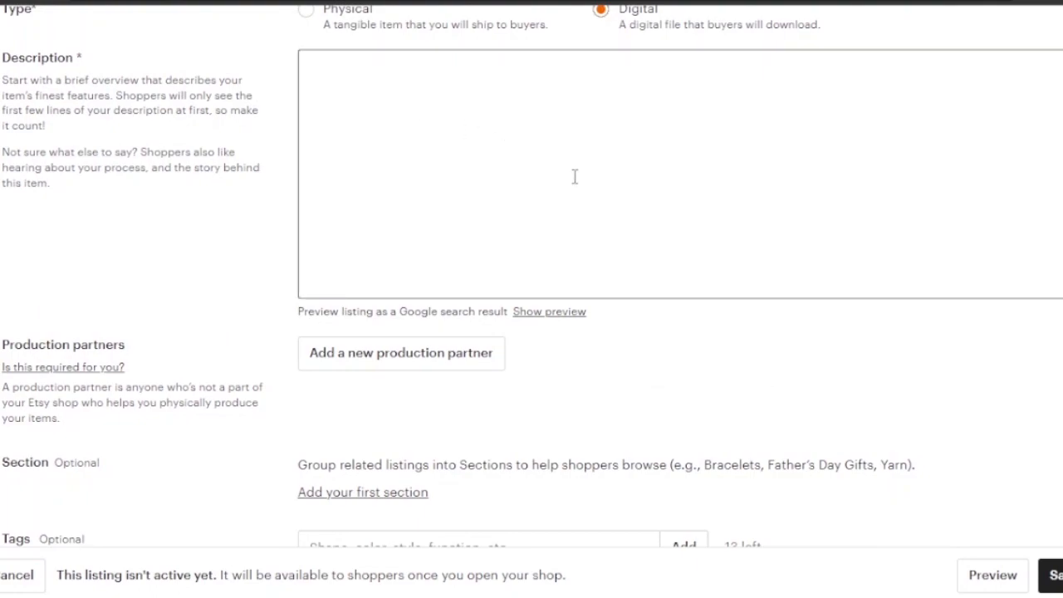
type("flame in a jar.")
- Leave the tags and materials empty and set the item's price to $10
scroll(863, 281, "down", 3)
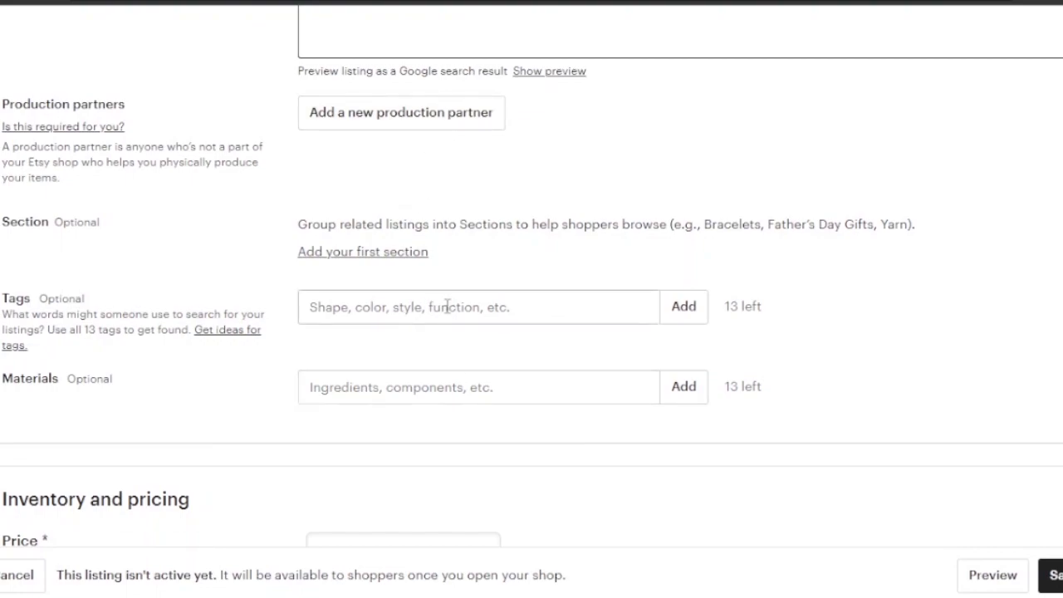
left_click(571, 308)
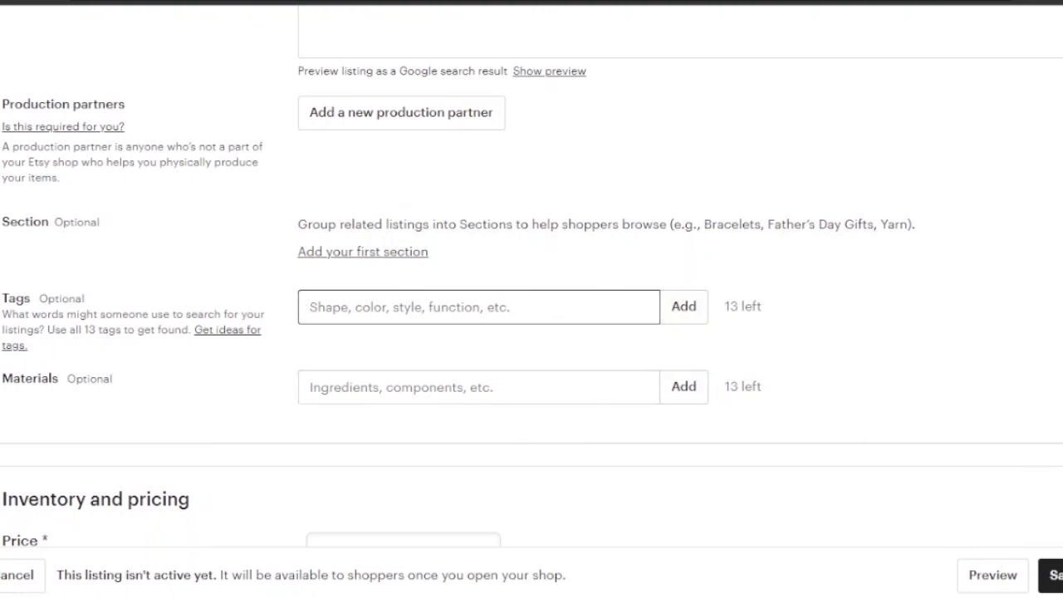
scroll(531, 299, "down", 5)
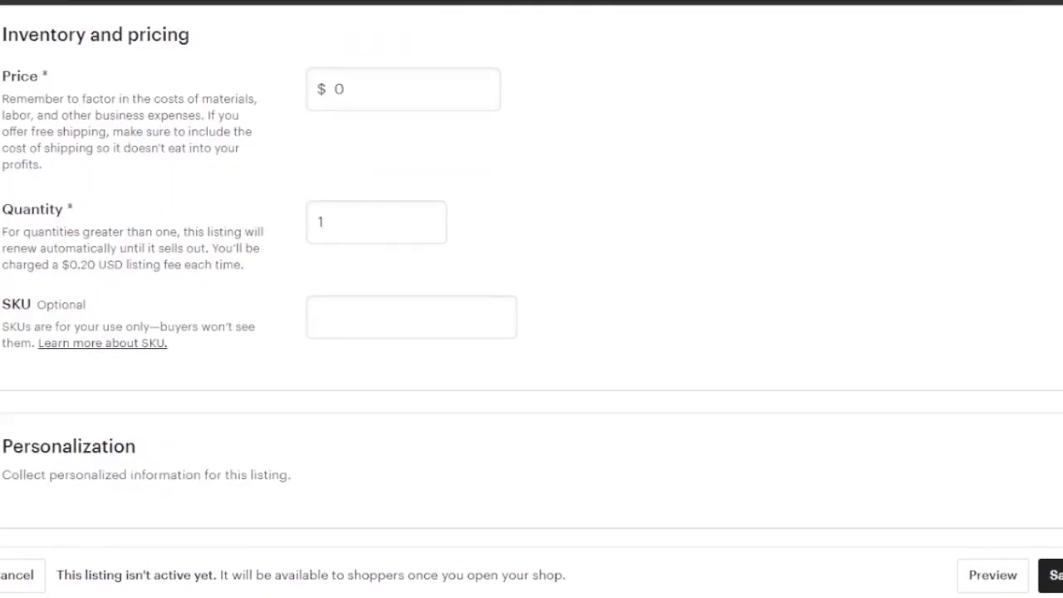
left_click(368, 92)
key("BackSpace")
type("10")
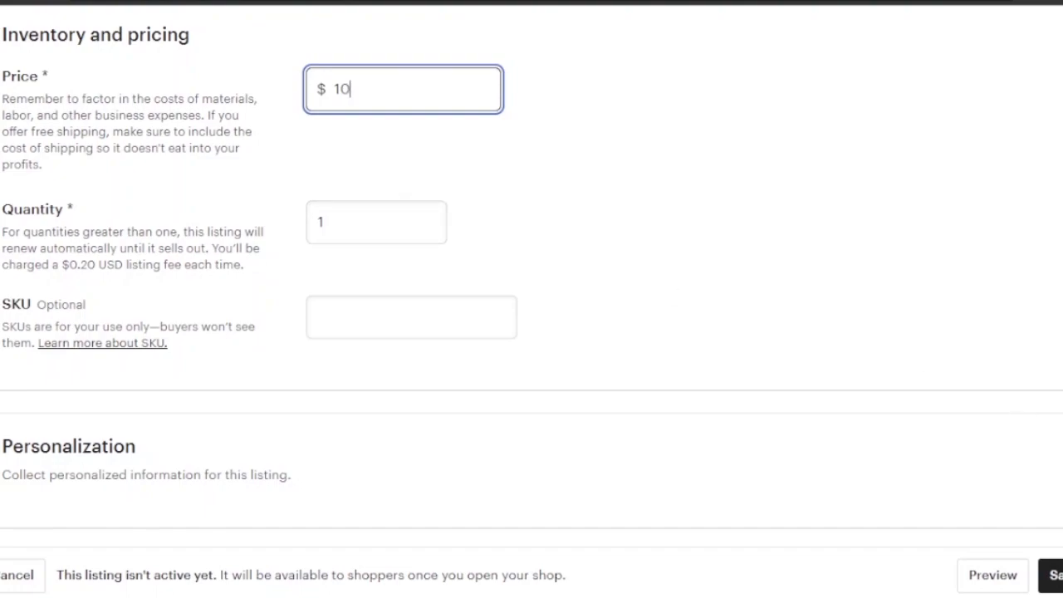
- Turn on personalization for the listing to view its buyer instruction options, and turn it back off
scroll(855, 349, "down", 4)
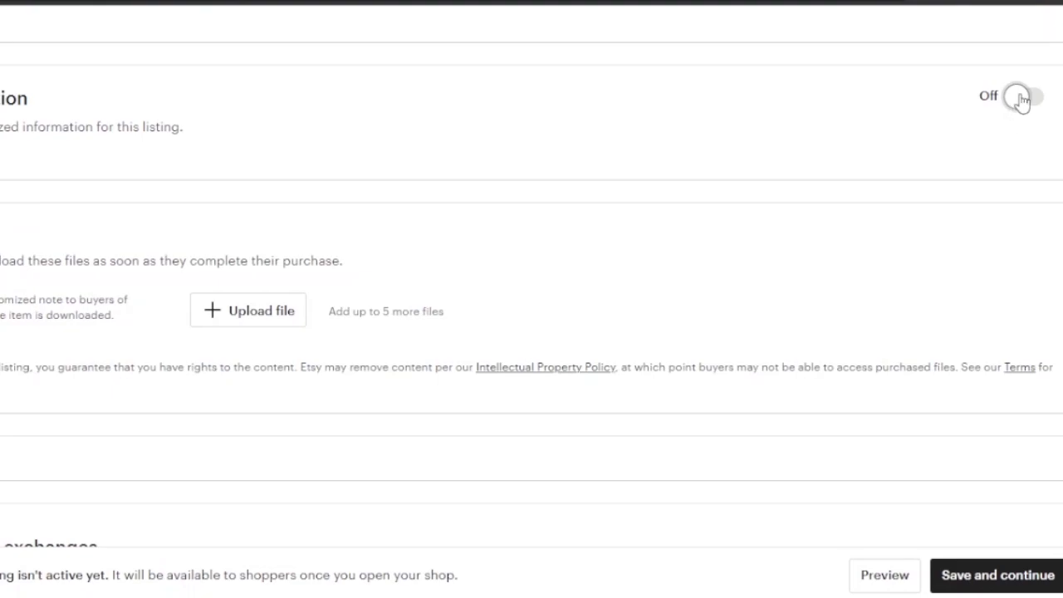
left_click(1021, 99)
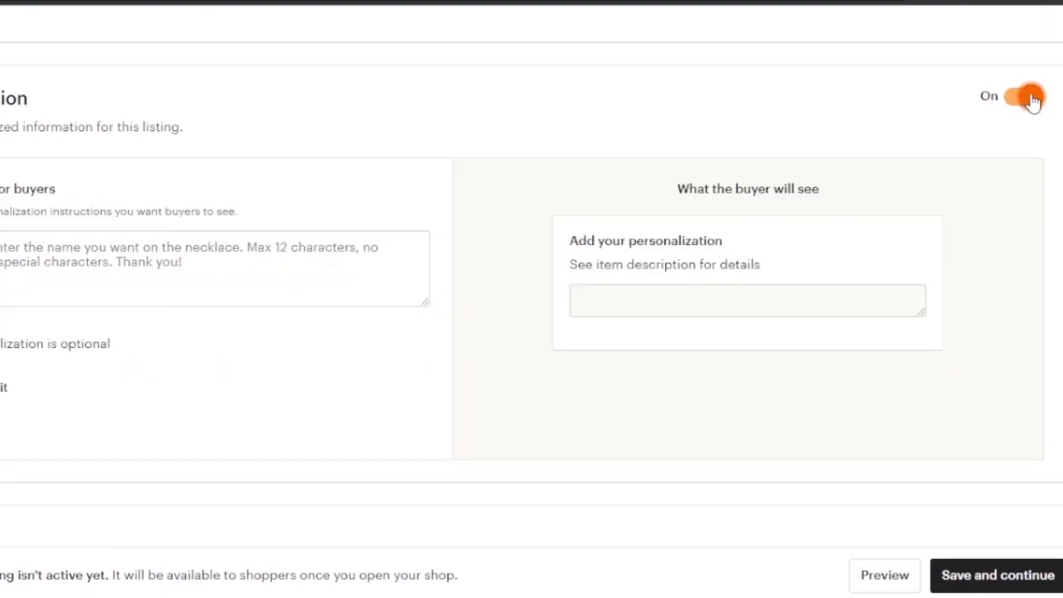
left_click(1028, 100)
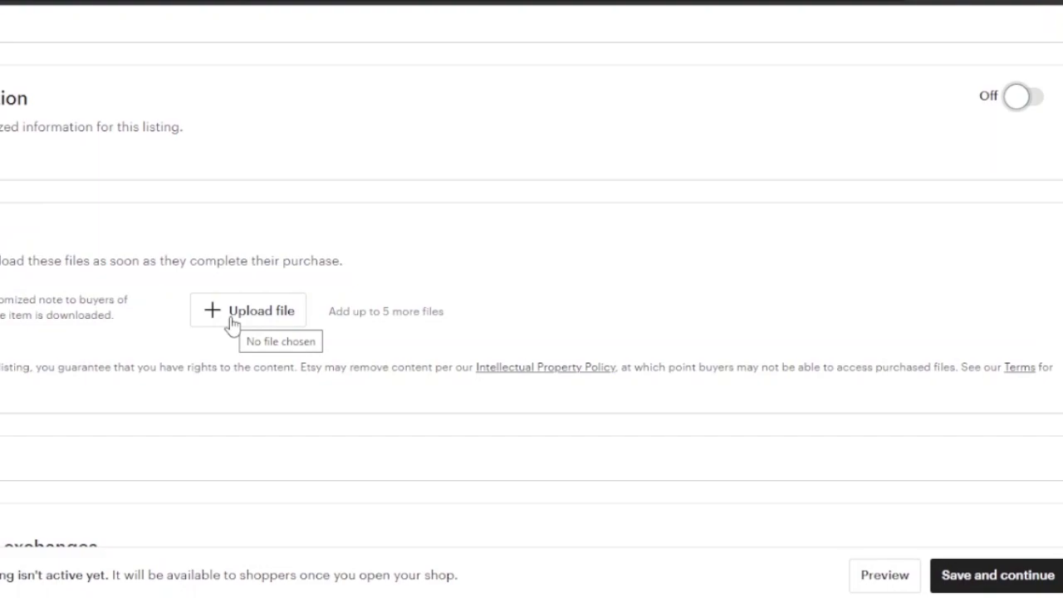
- Try to save the listing without uploading a digital file, and open the How you'll get paid stage of the shop setup
left_click(996, 587)
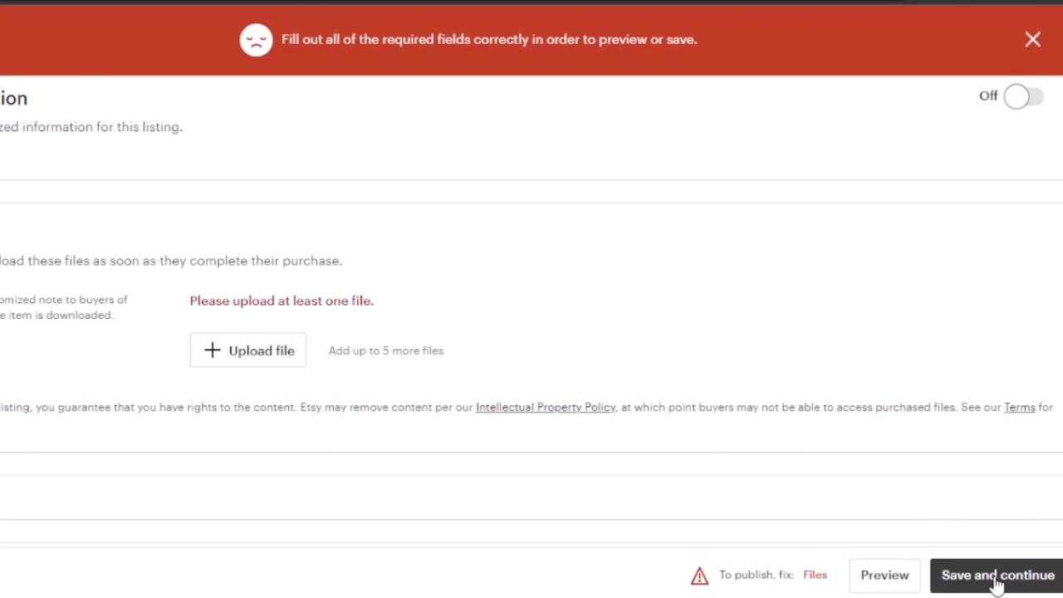
left_click_drag(1059, 440, 1062, 60)
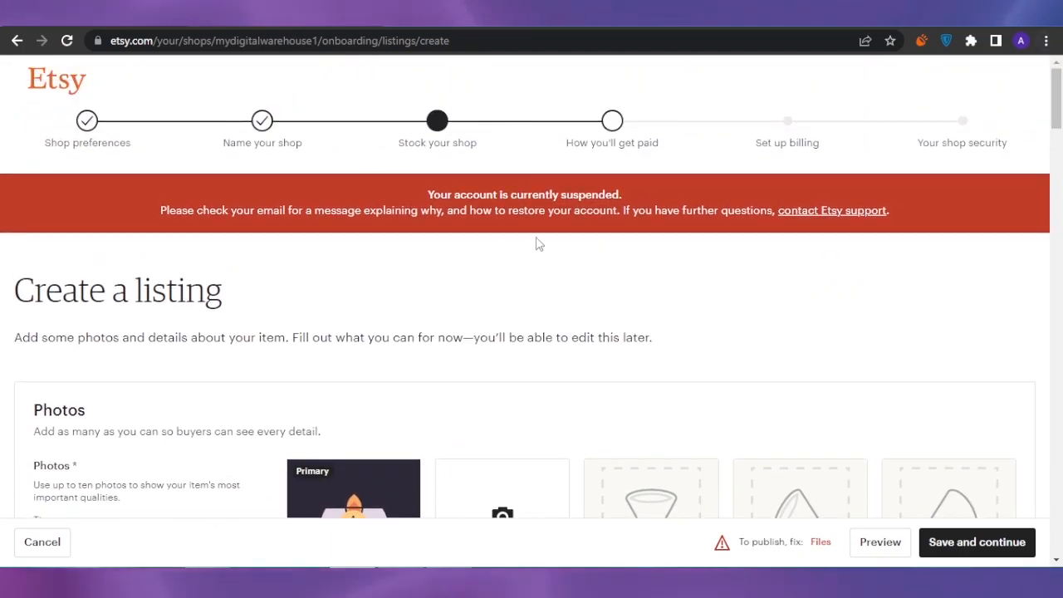
left_click(609, 149)
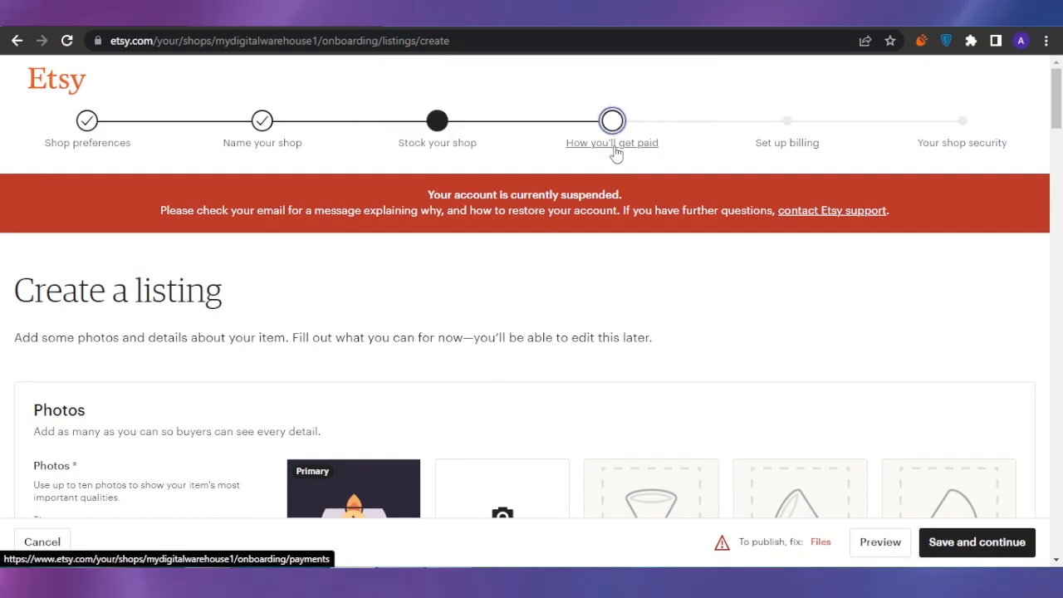